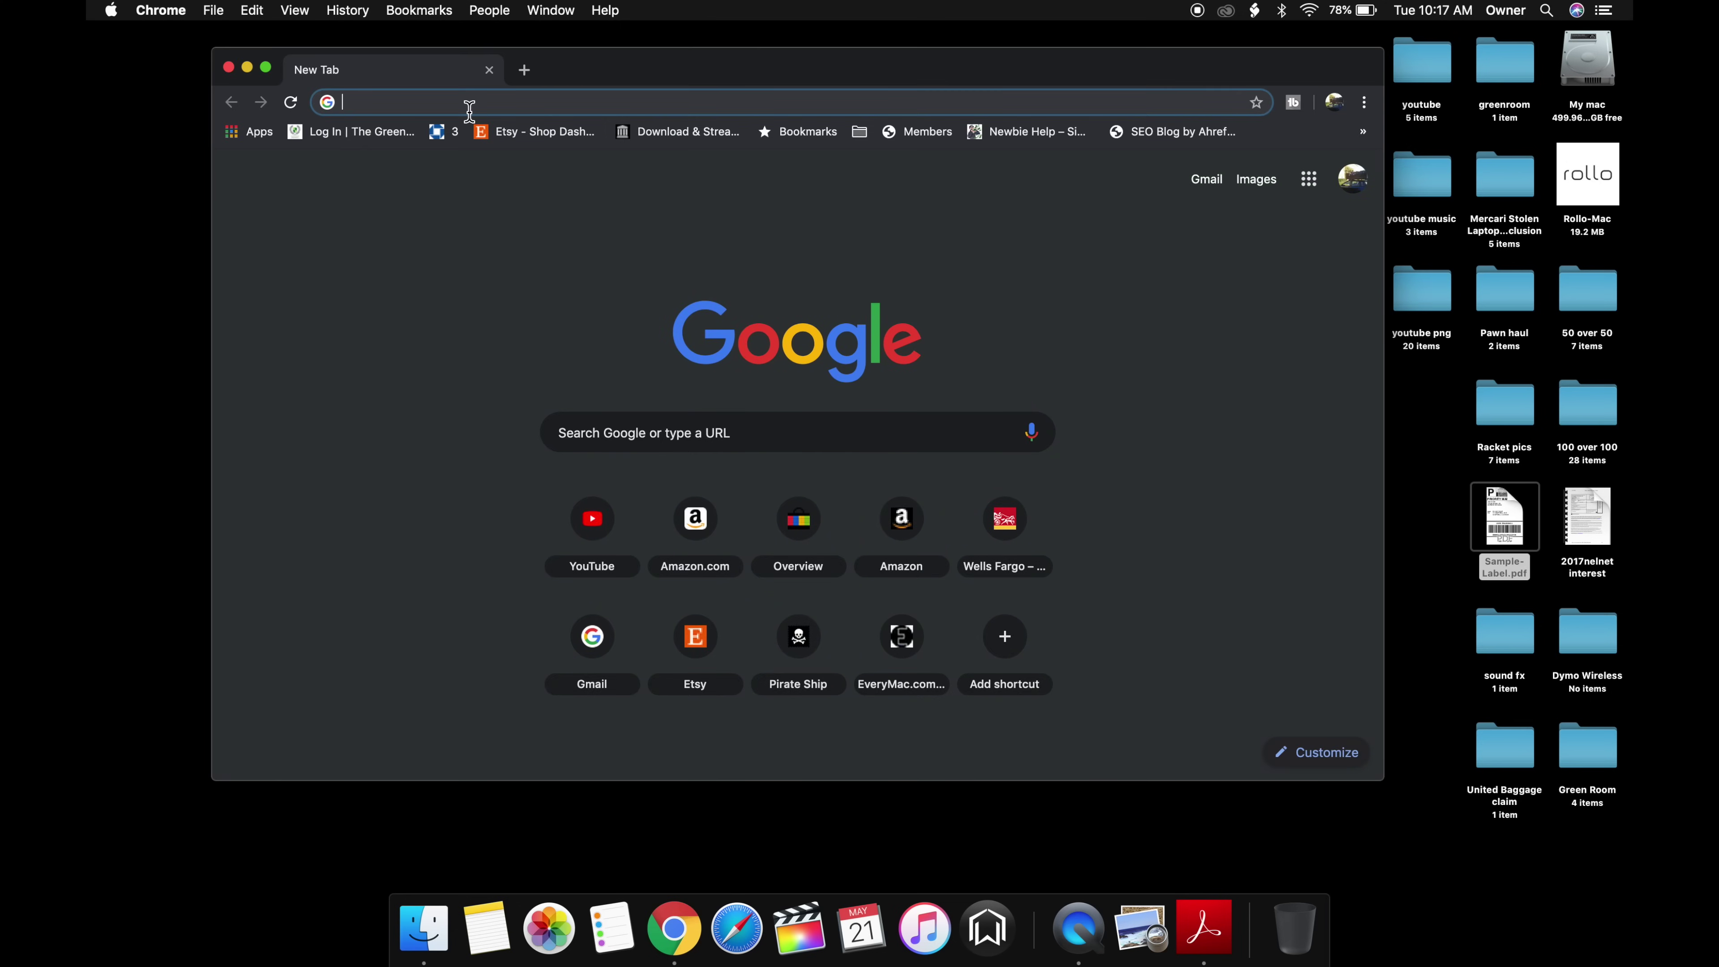
# Step: Load the ASUS router login page at 192.168.1.1 in Chrome
pyautogui.write('192.168.1.1')
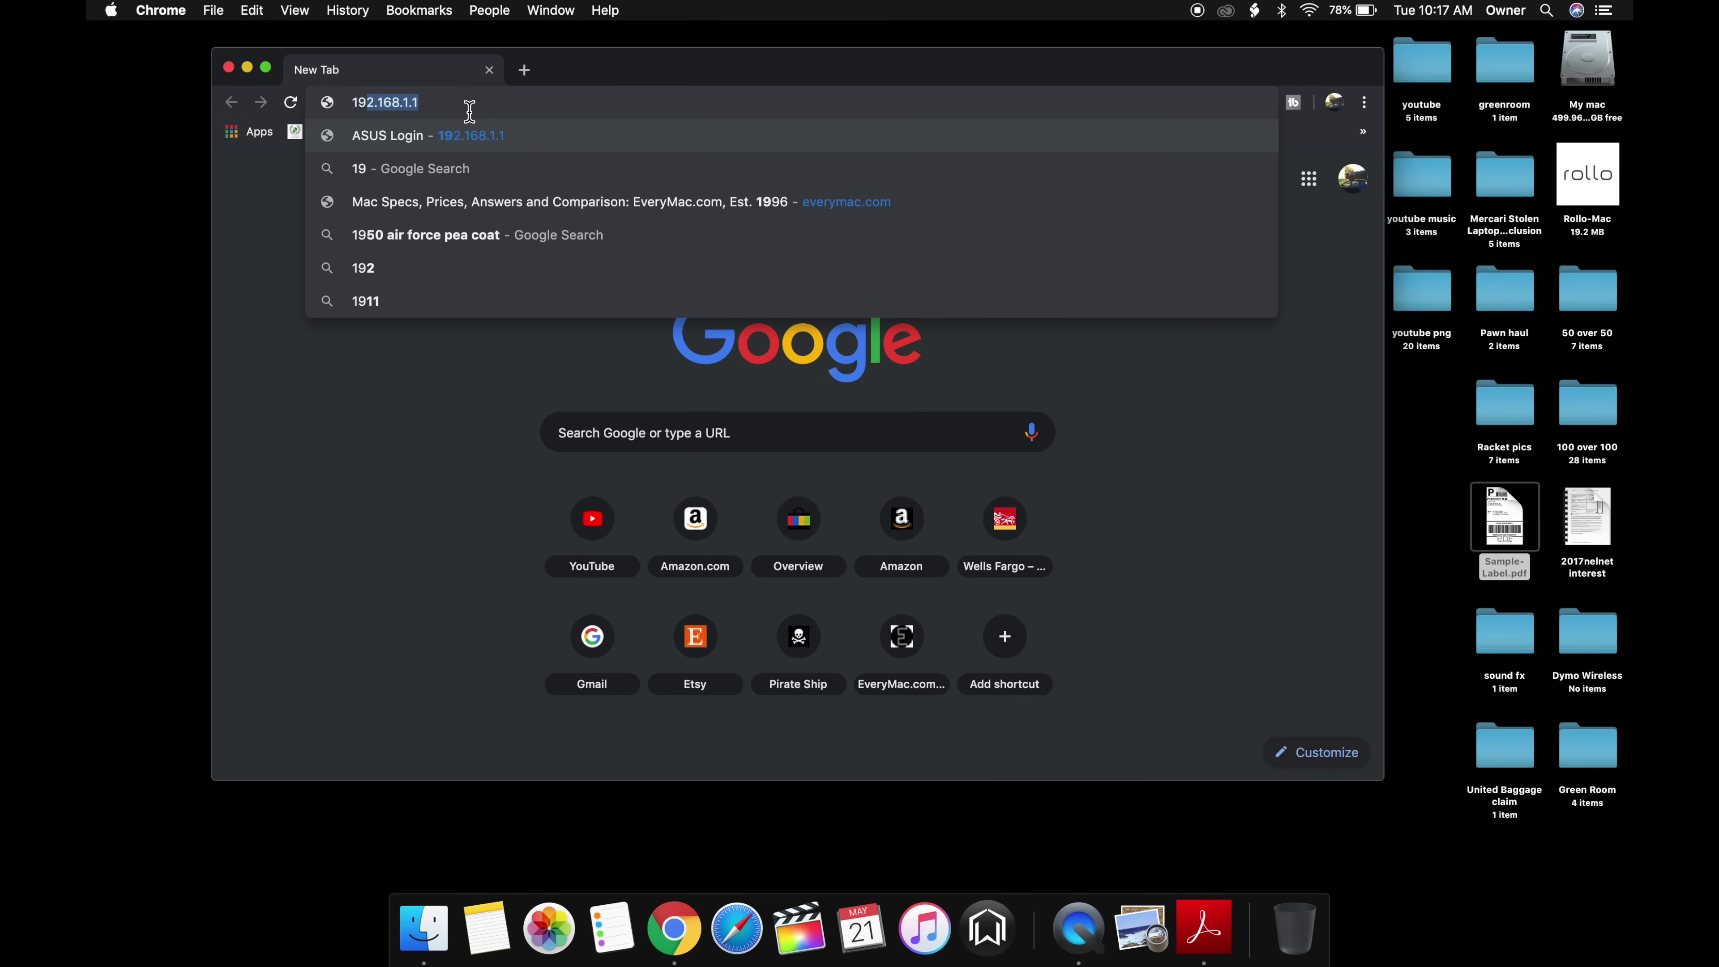
pyautogui.press('Right')
pyautogui.click(429, 139)
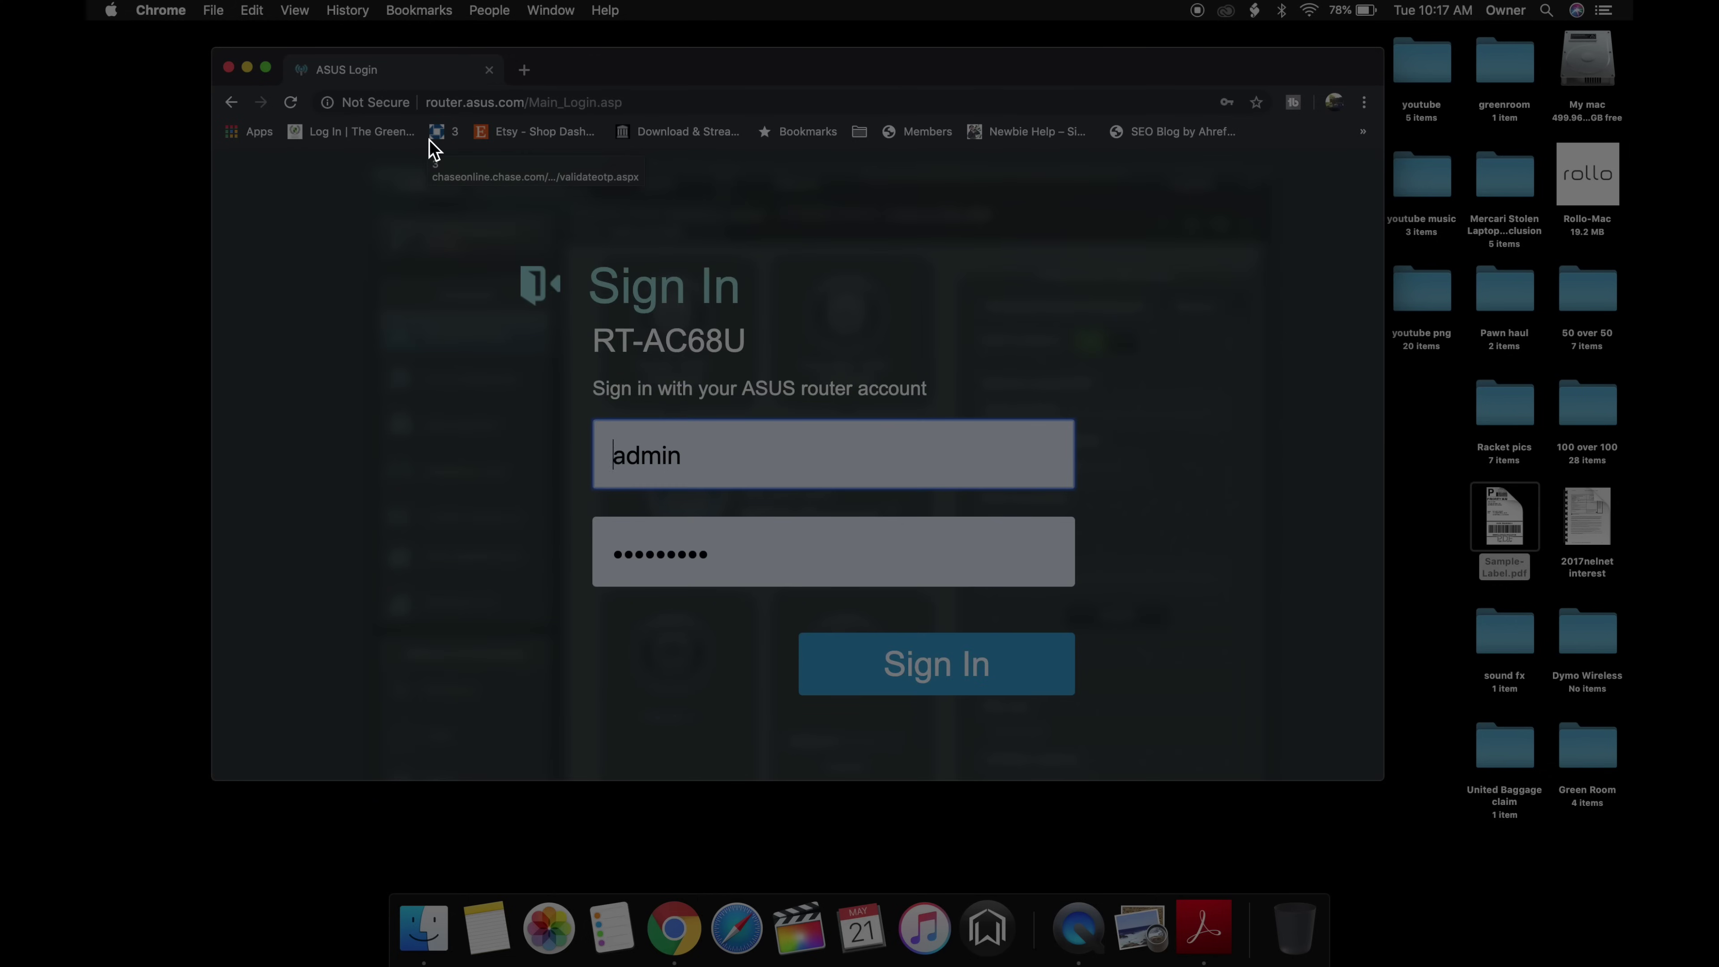
# Step: Lower the volume, raise brightness, and sign in to the router's Network Map
pyautogui.press('XF86AudioLowerVolume')
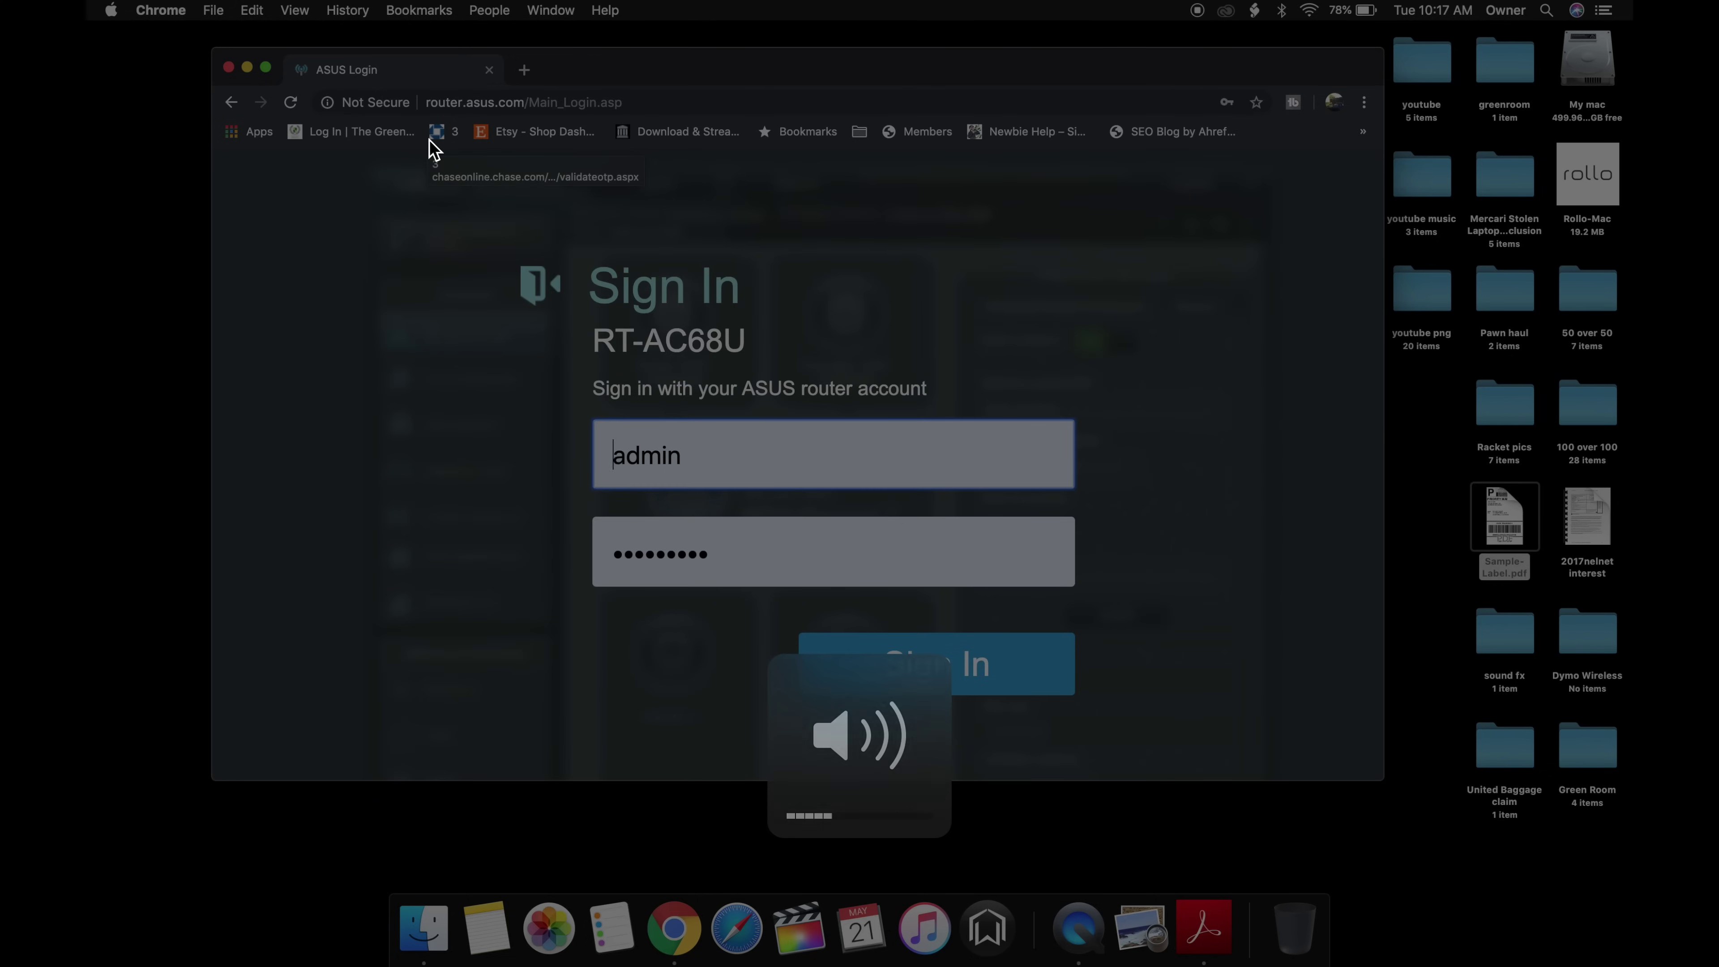
pyautogui.press('XF86MonBrightnessUp')
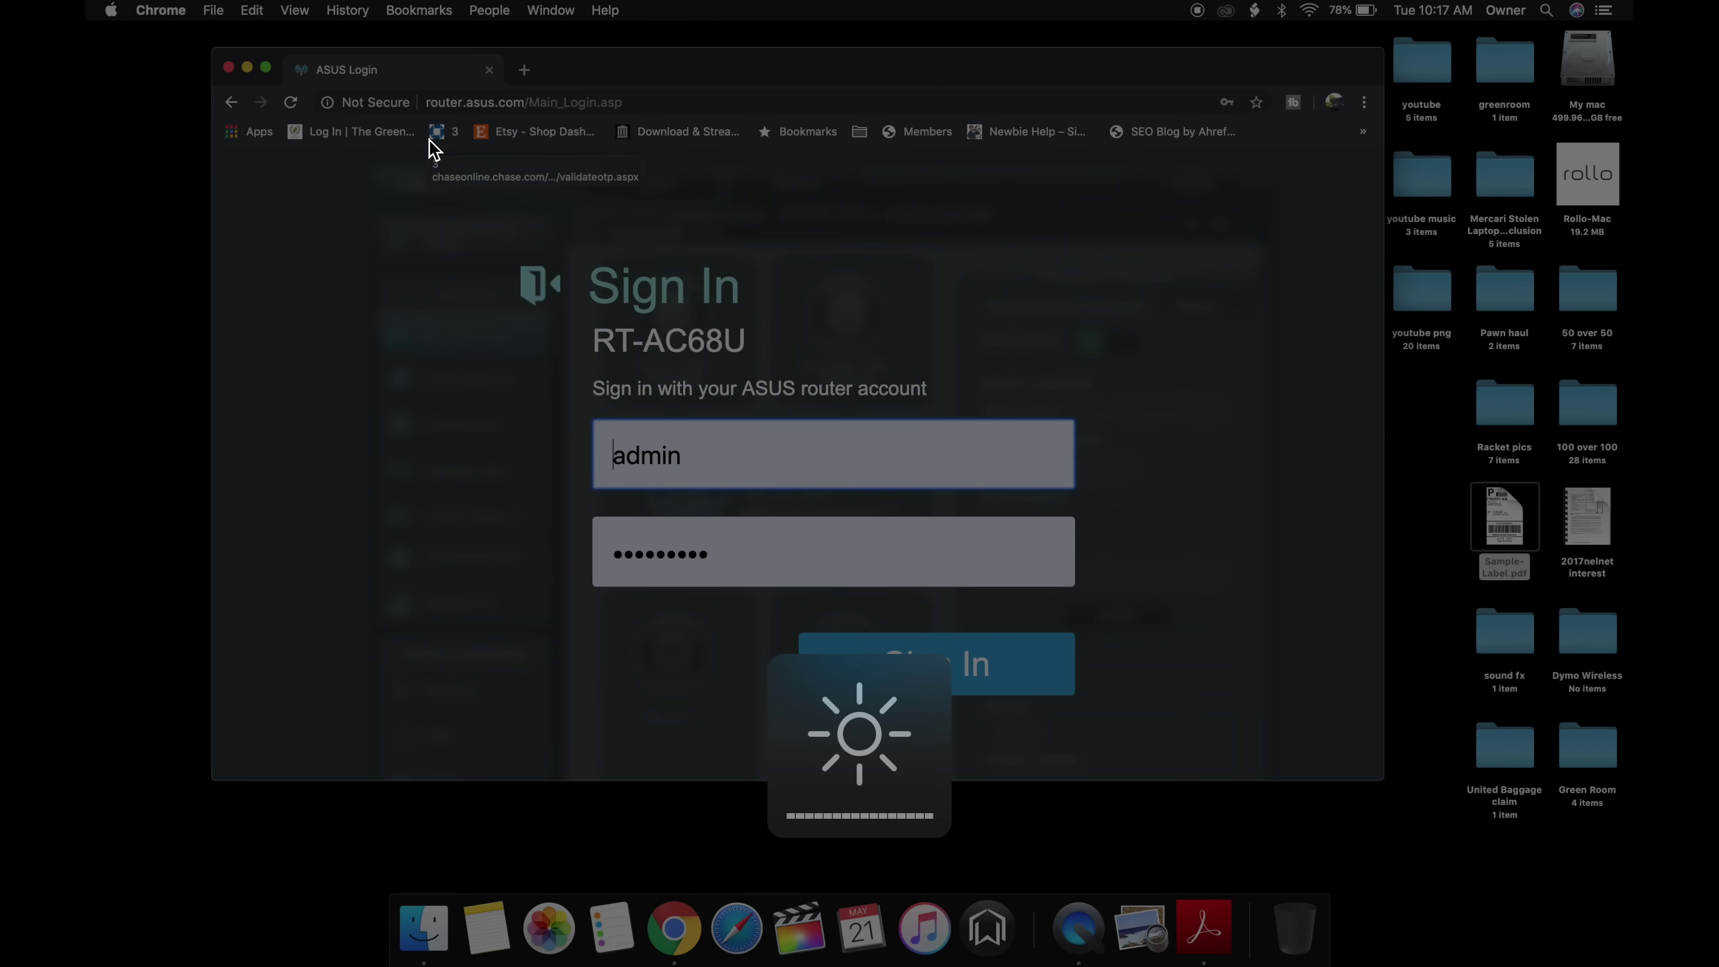
pyautogui.click(430, 334)
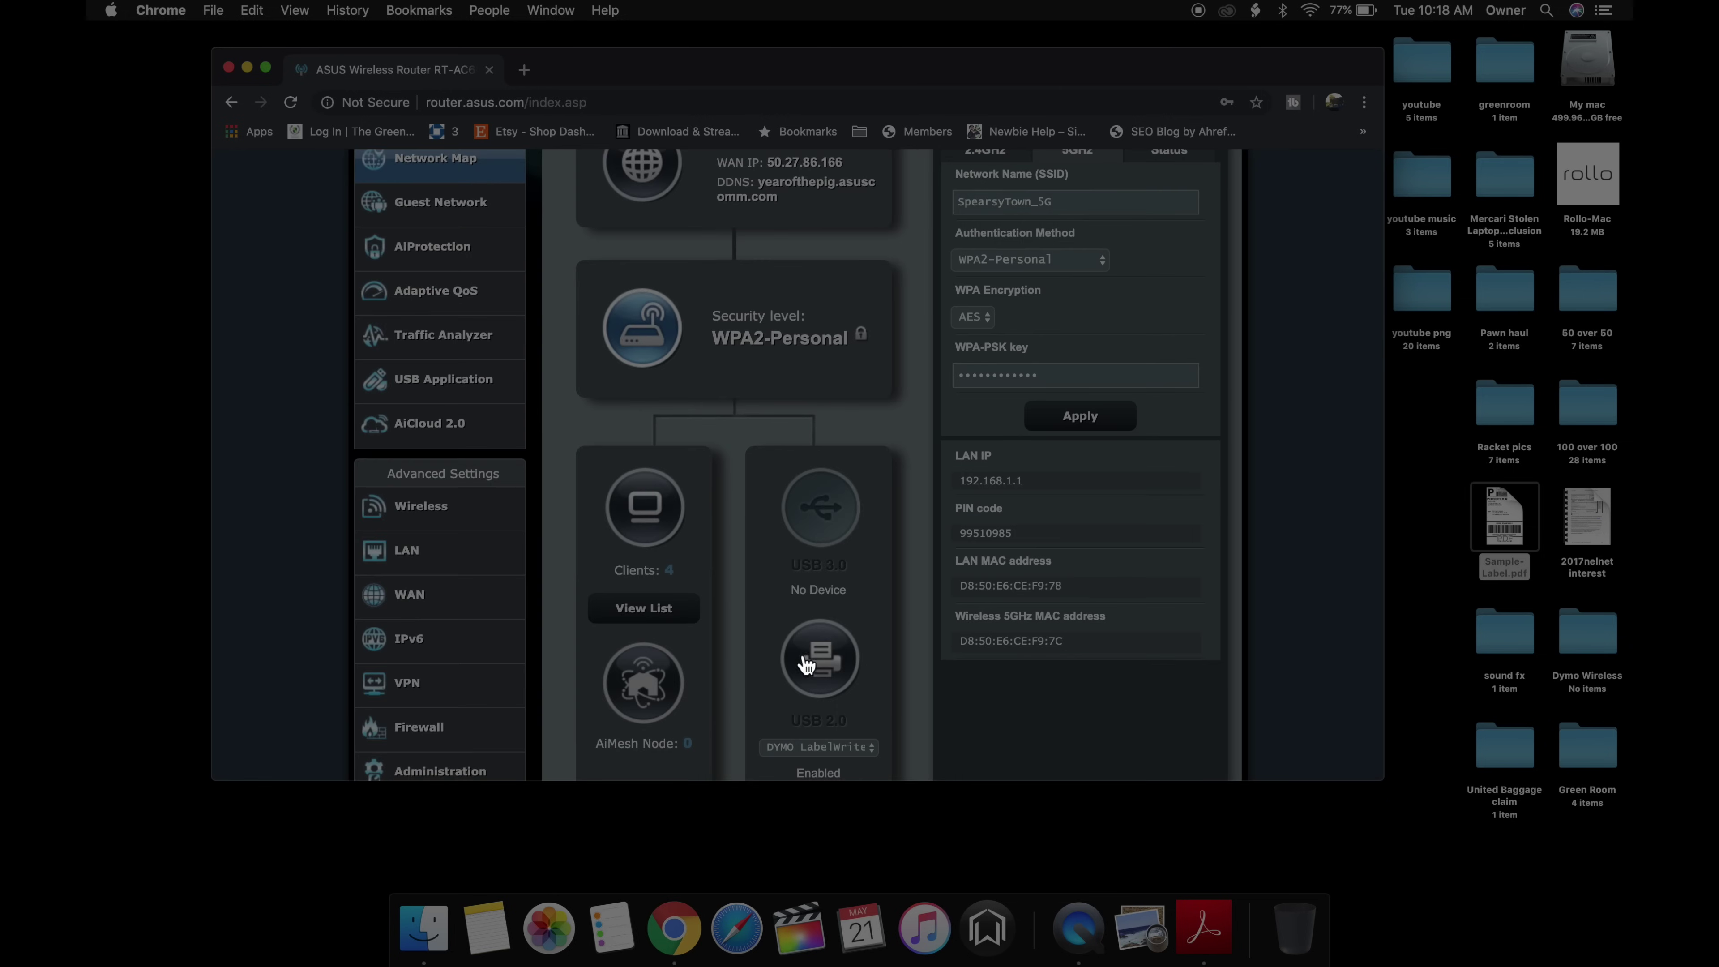
# Step: Check the printer attached to the router's USB 2.0 port
pyautogui.scroll(-3, 817, 673)
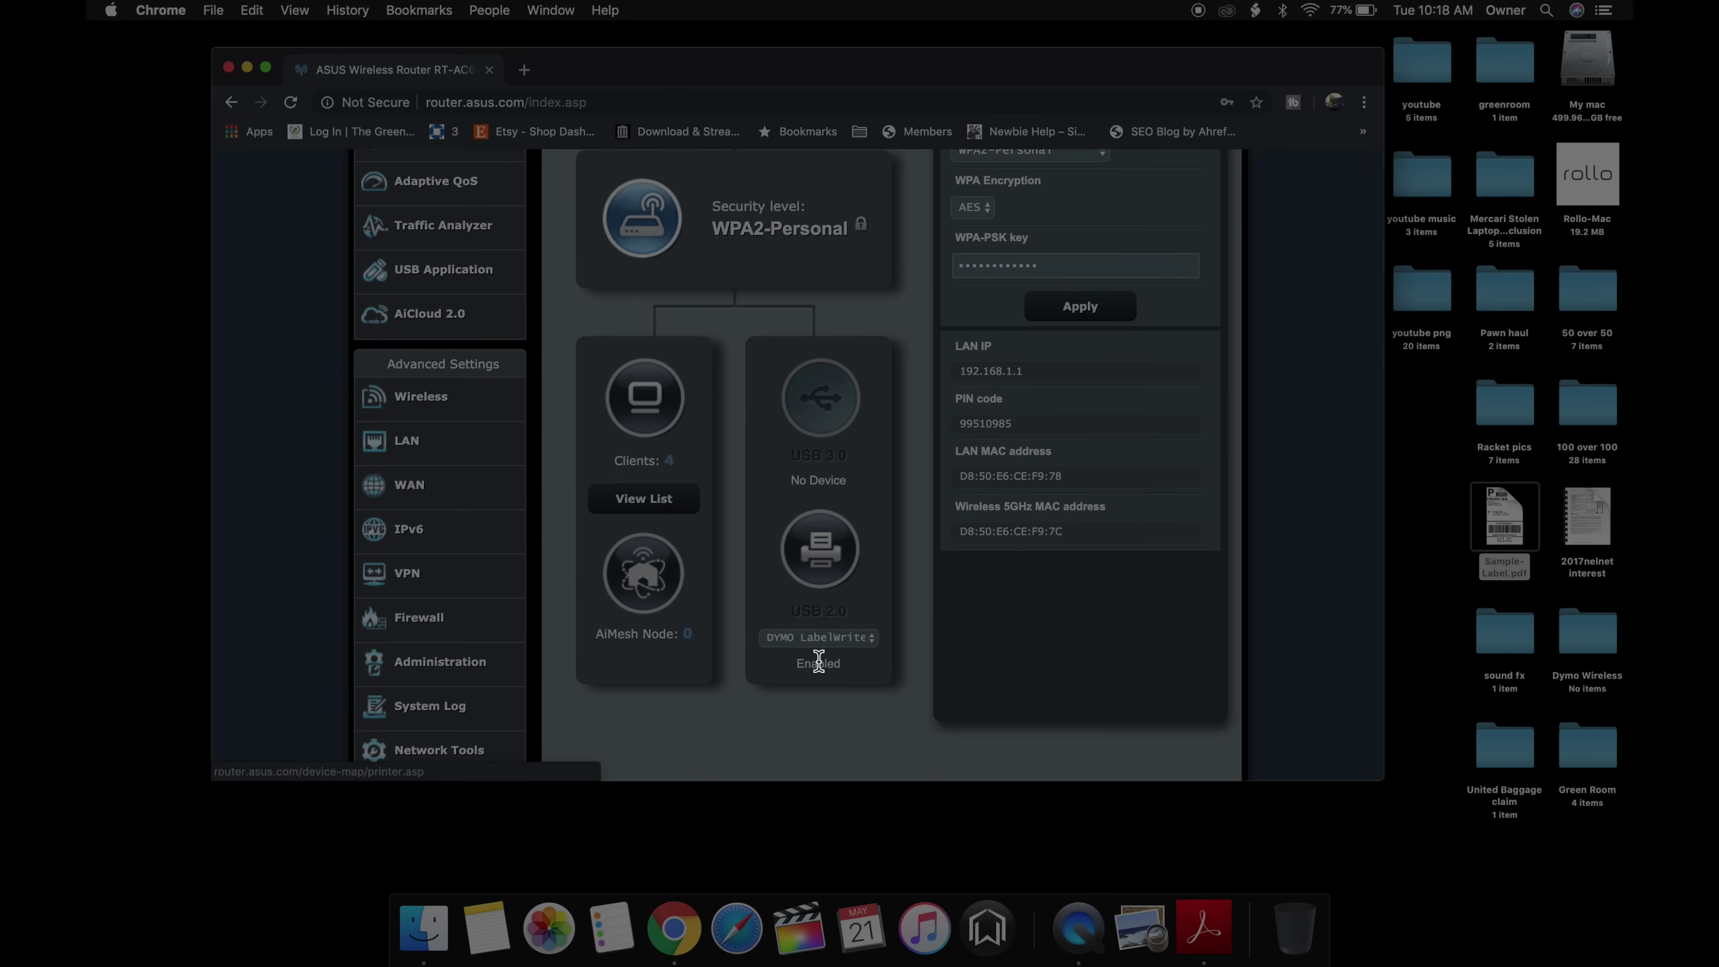
pyautogui.click(821, 637)
pyautogui.click(816, 640)
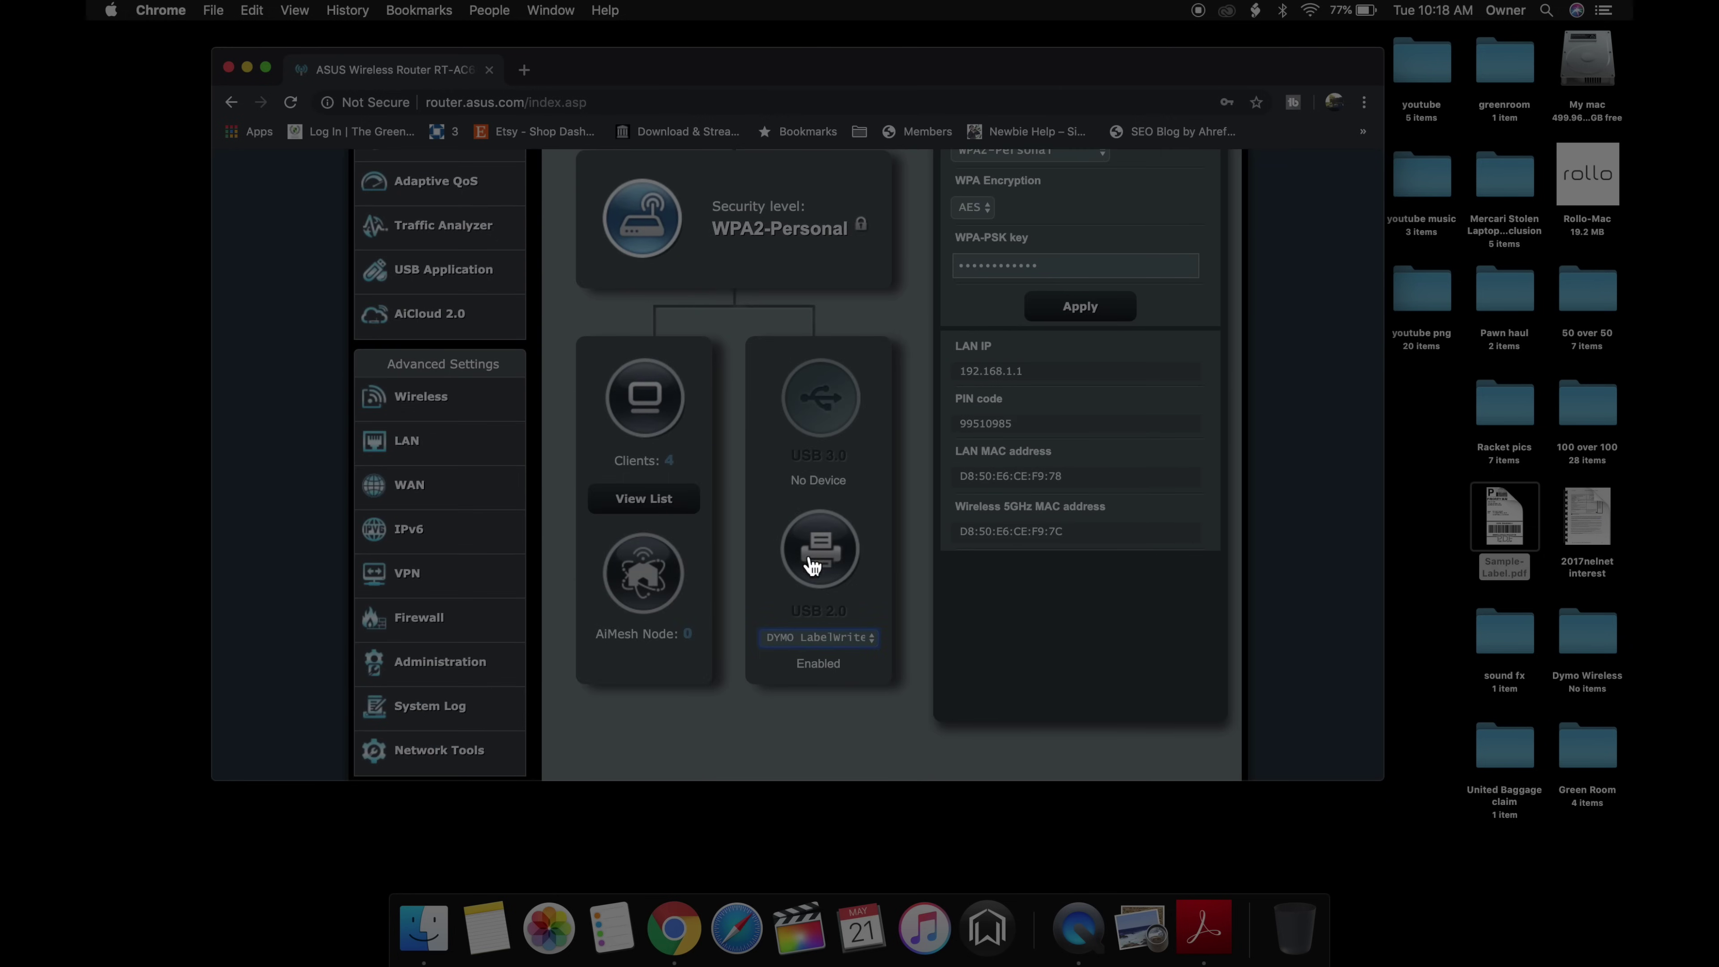
pyautogui.scroll(3, 526, 538)
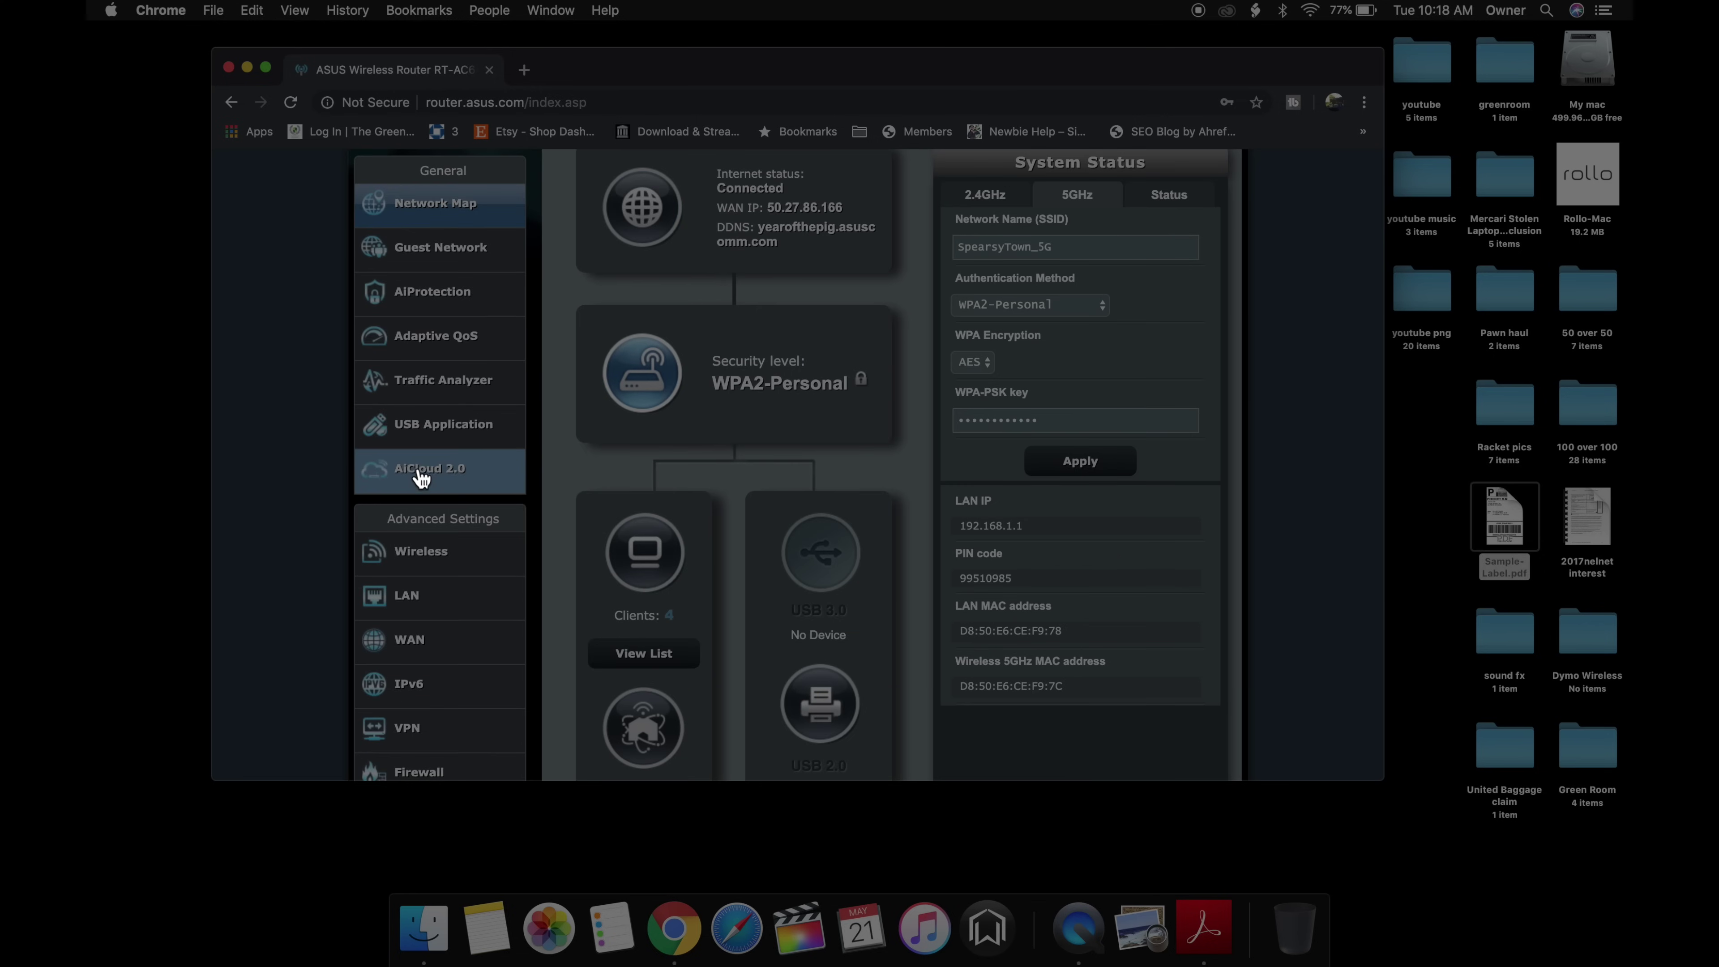
# Step: Go to USB Application > Network Printer Server and open the Mac LPR FAQ
pyautogui.click(433, 427)
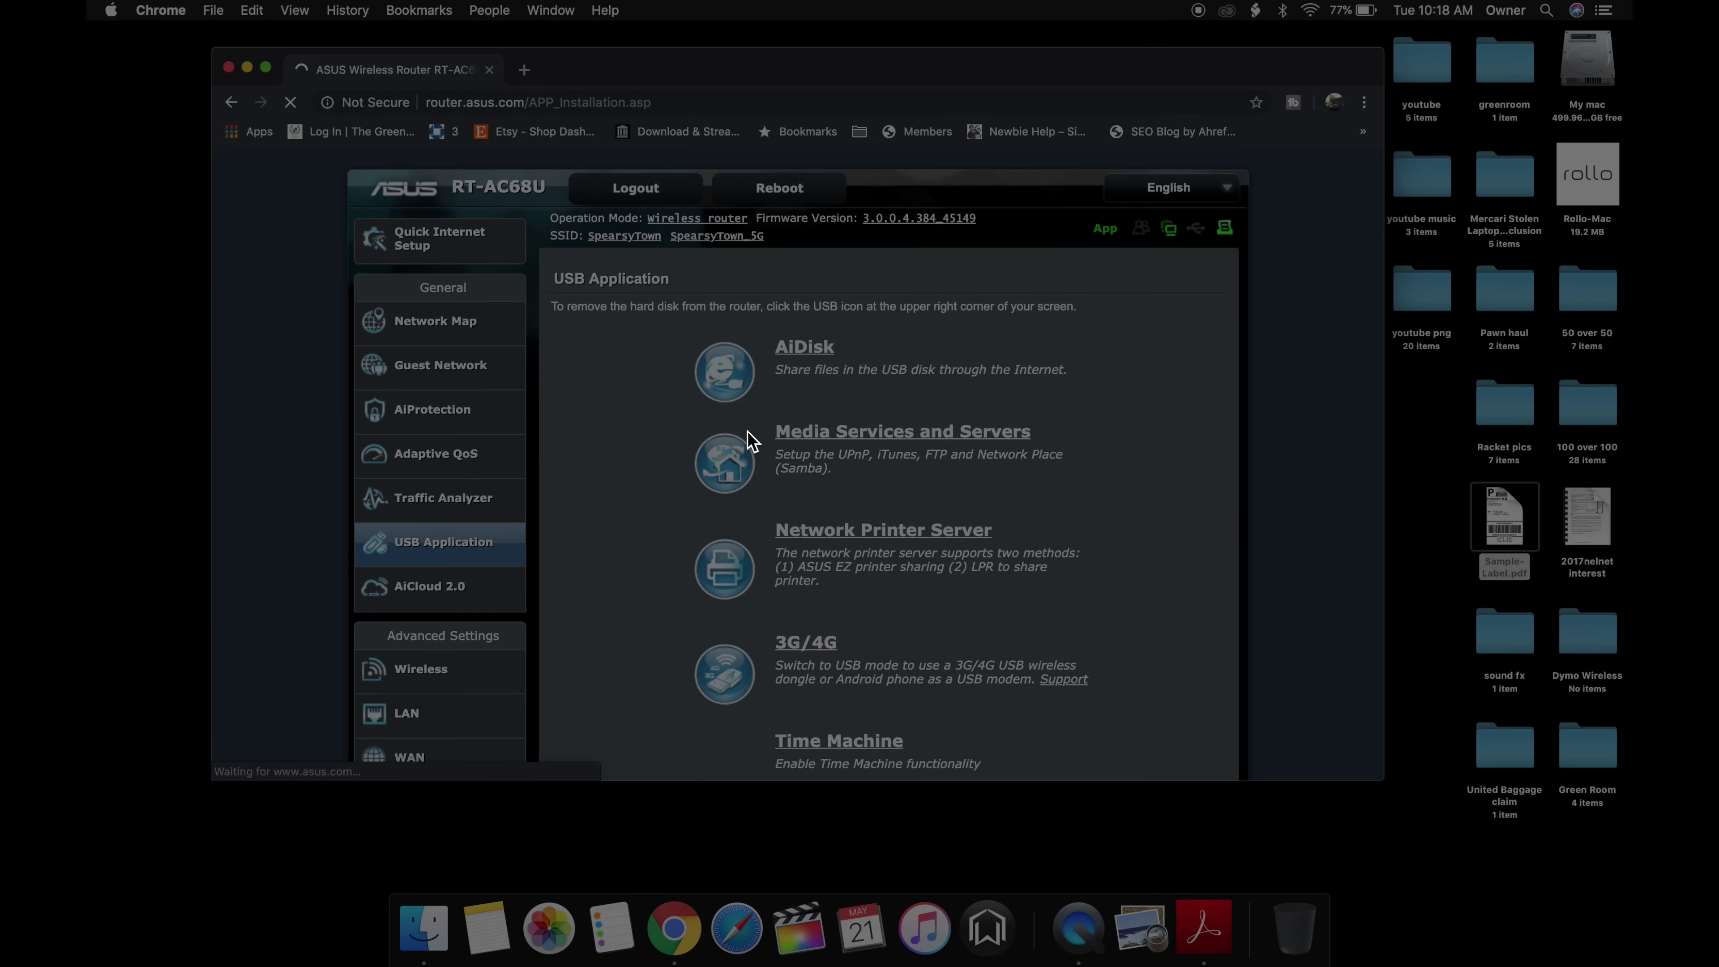
pyautogui.scroll(-5, 751, 440)
pyautogui.scroll(3, 752, 440)
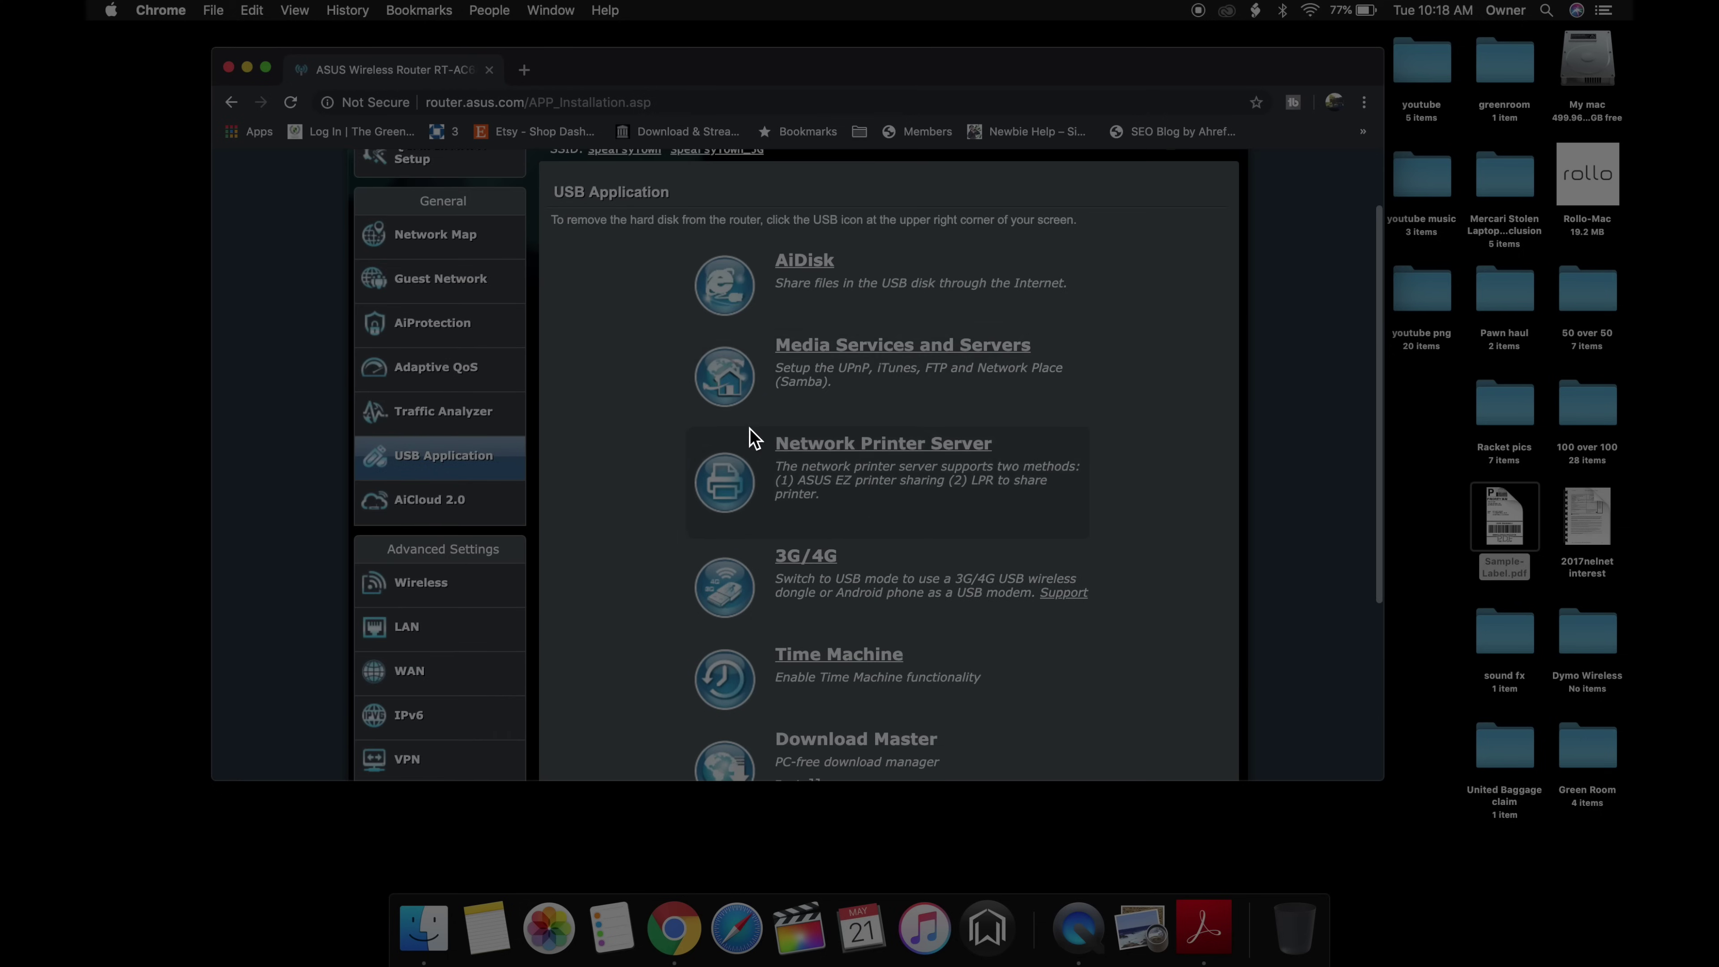
pyautogui.click(828, 451)
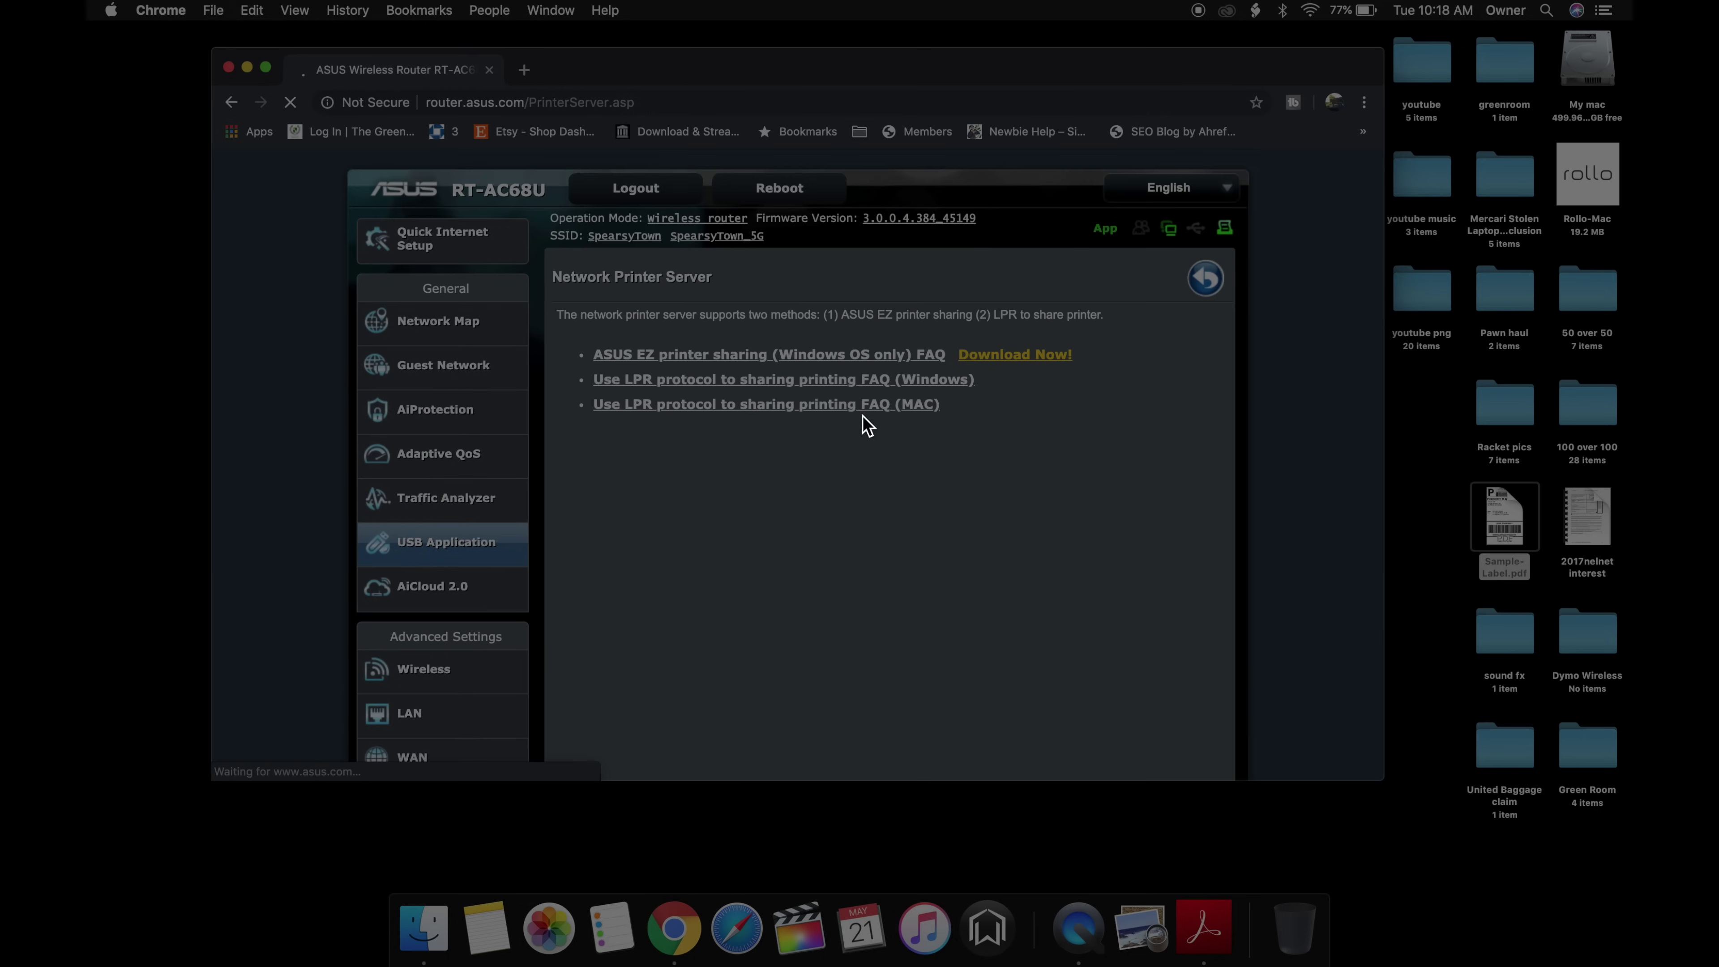
pyautogui.click(722, 409)
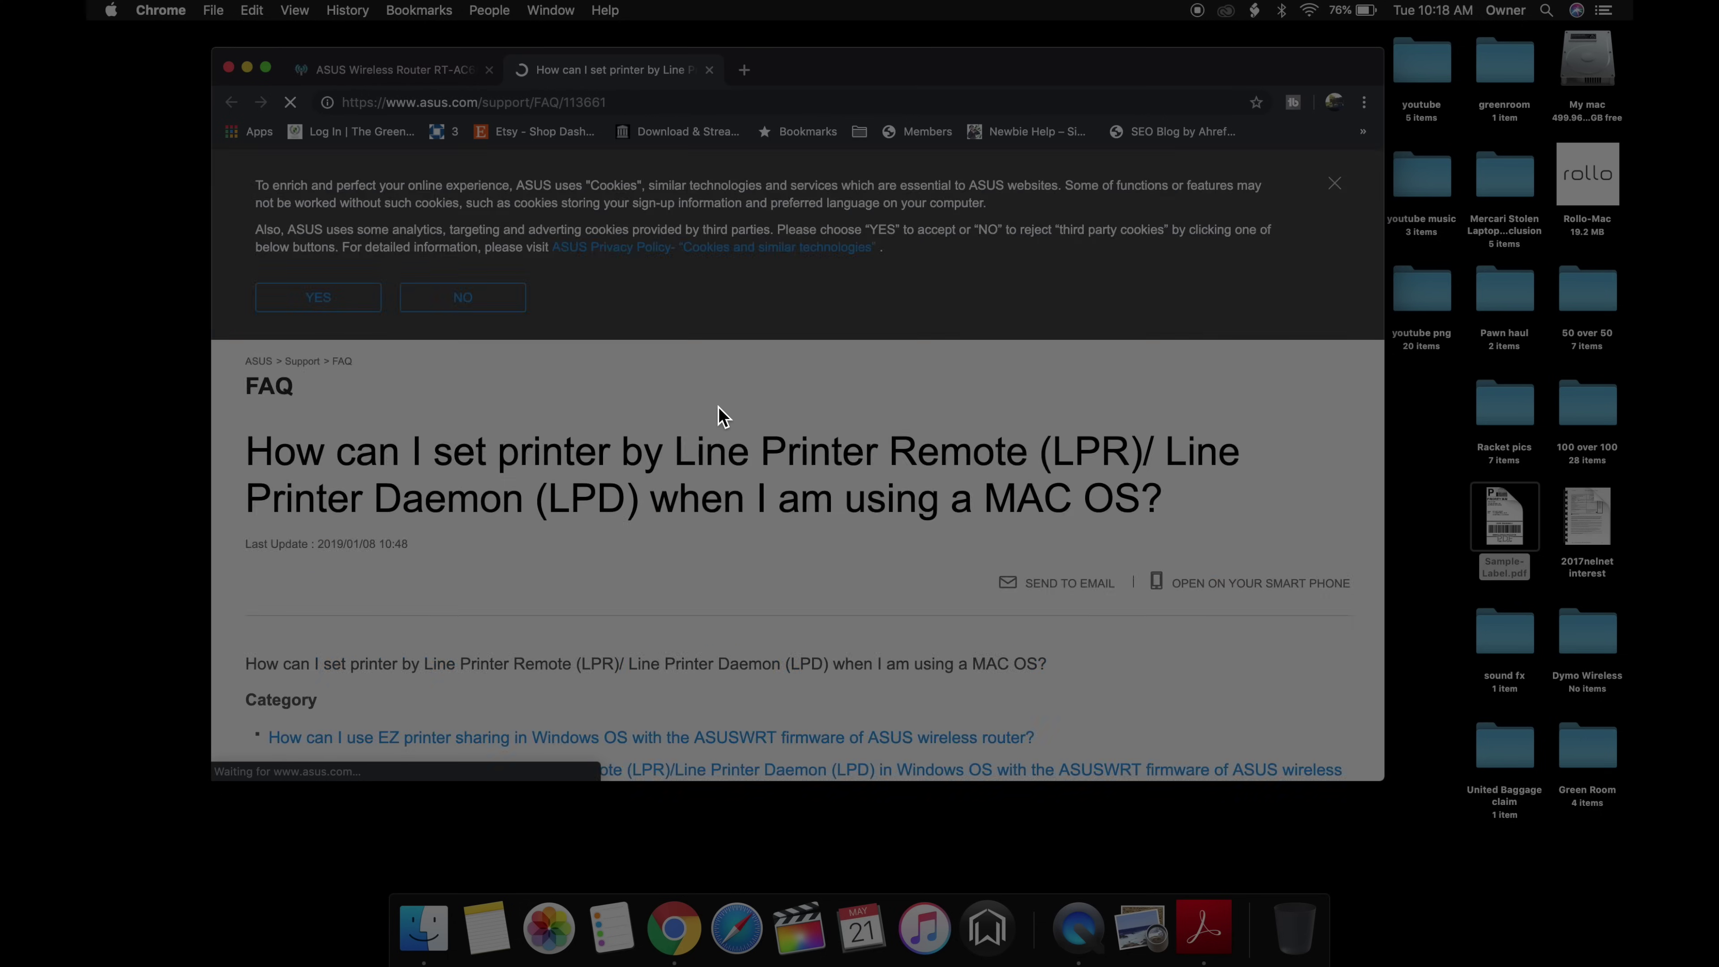
# Step: Skim the LPR-on-Mac FAQ steps, then search Spotlight for 'printer'
pyautogui.scroll(-10, 723, 415)
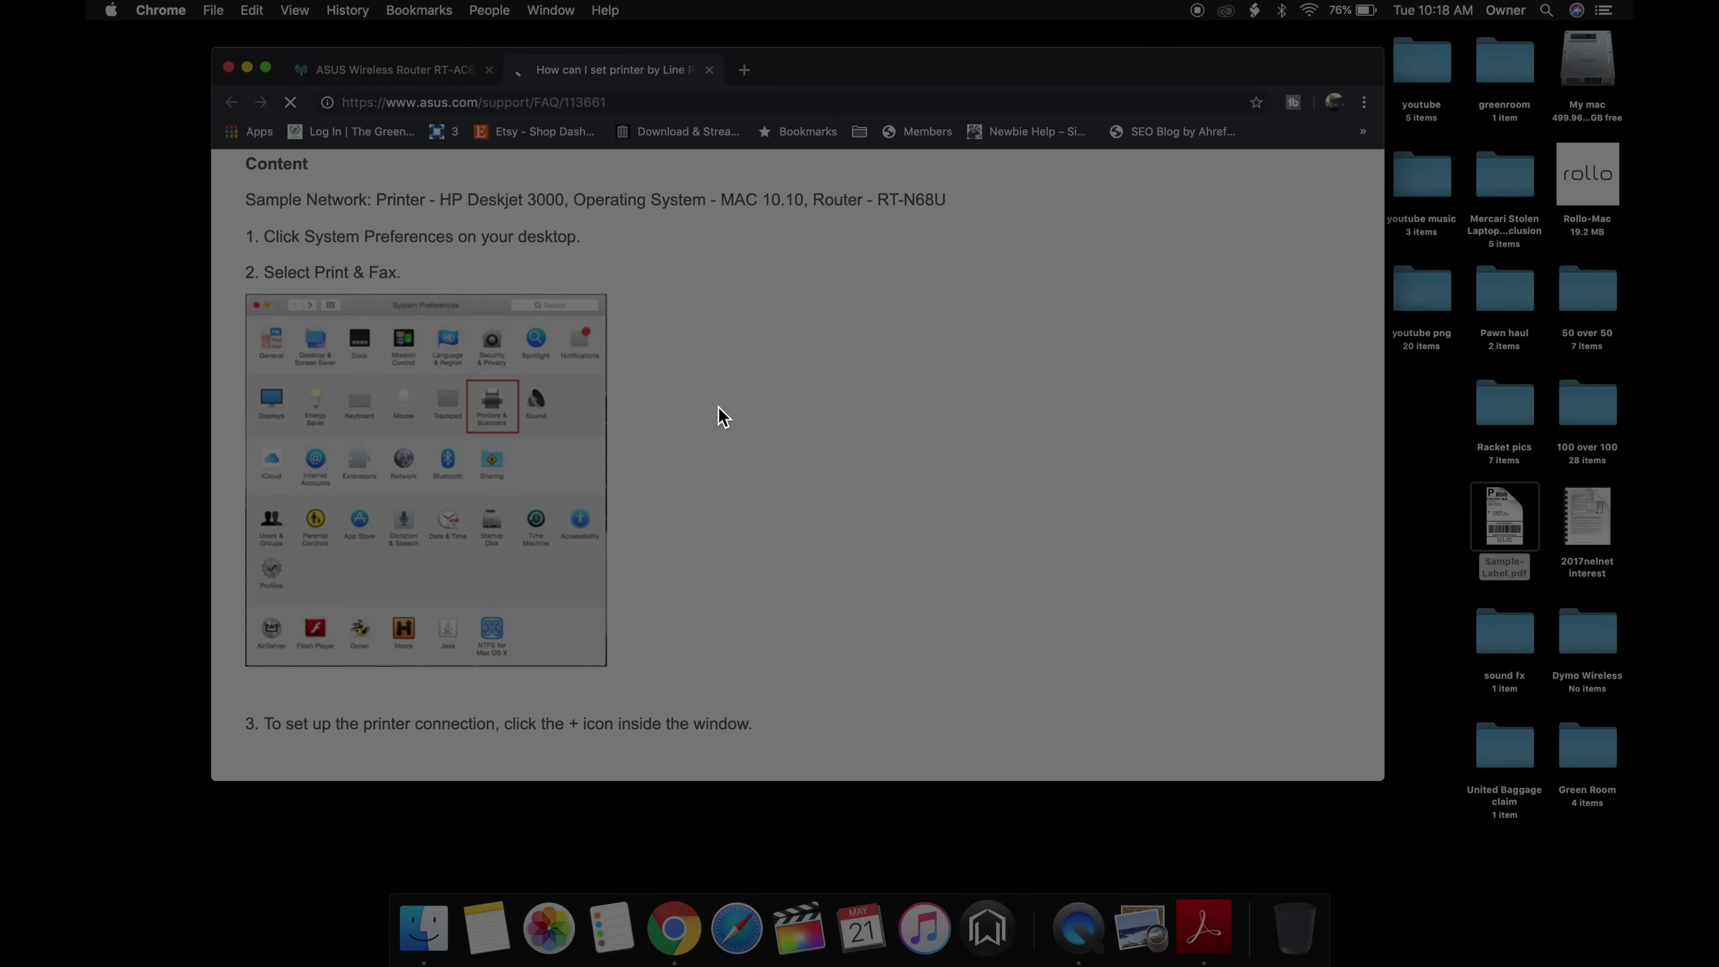
pyautogui.scroll(-15, 723, 415)
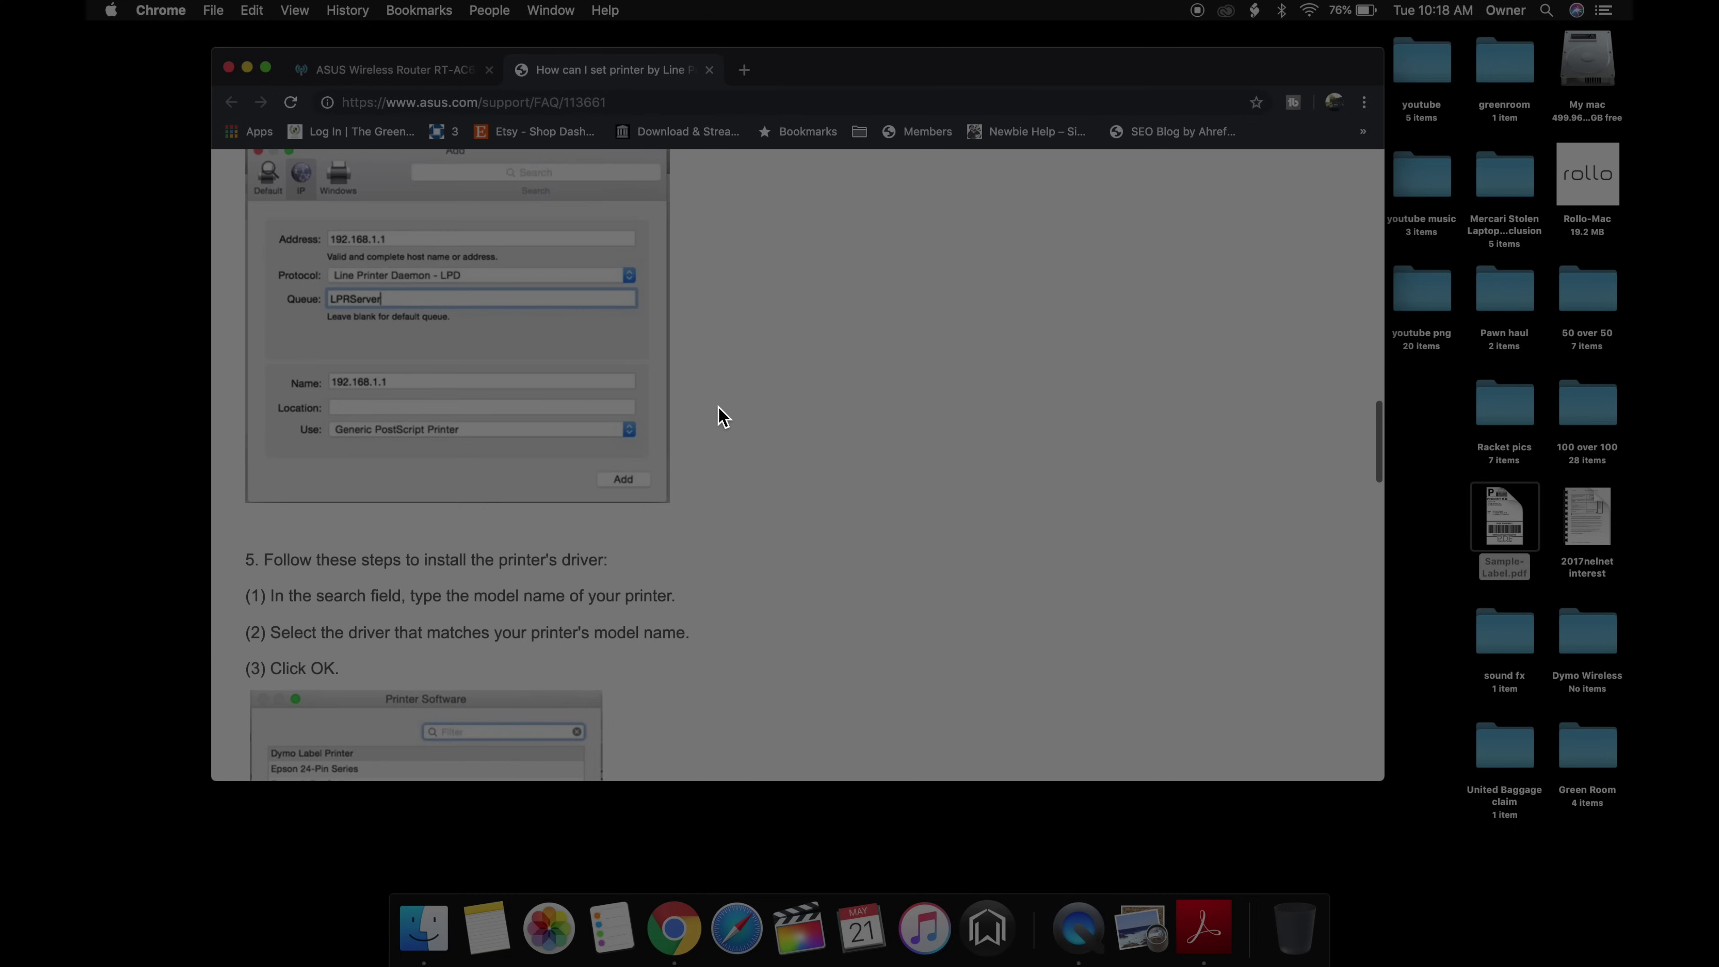
pyautogui.scroll(-12, 719, 412)
pyautogui.scroll(20, 719, 412)
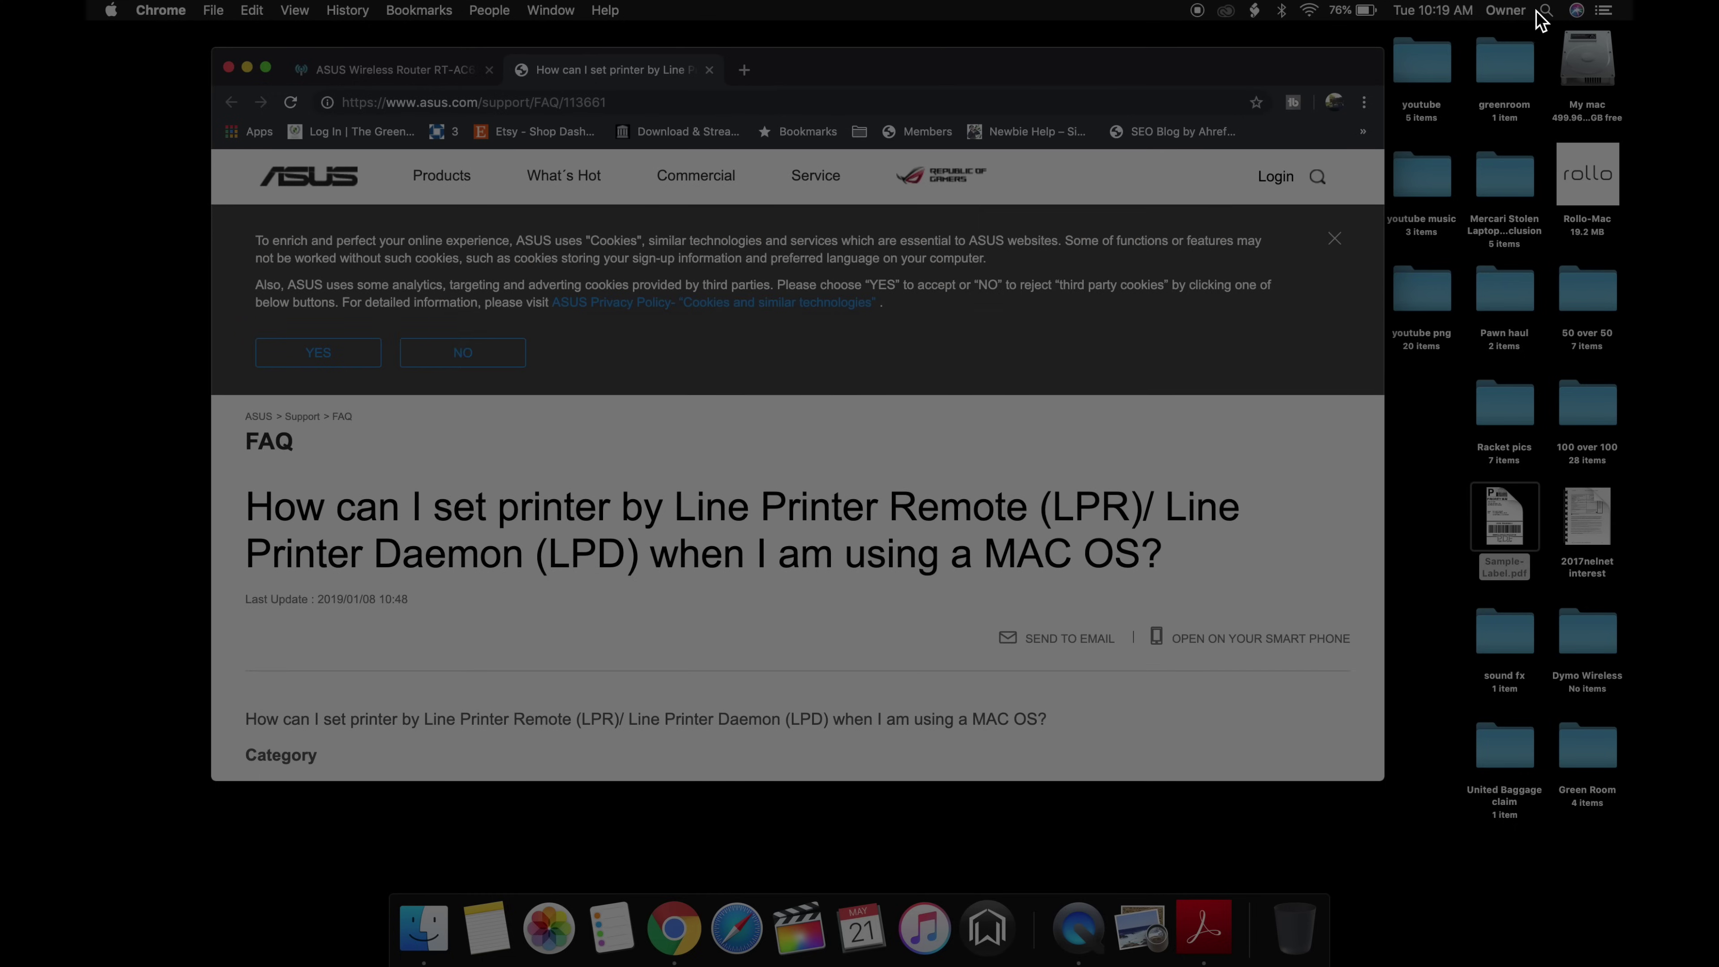
pyautogui.click(1543, 10)
pyautogui.write('printer')
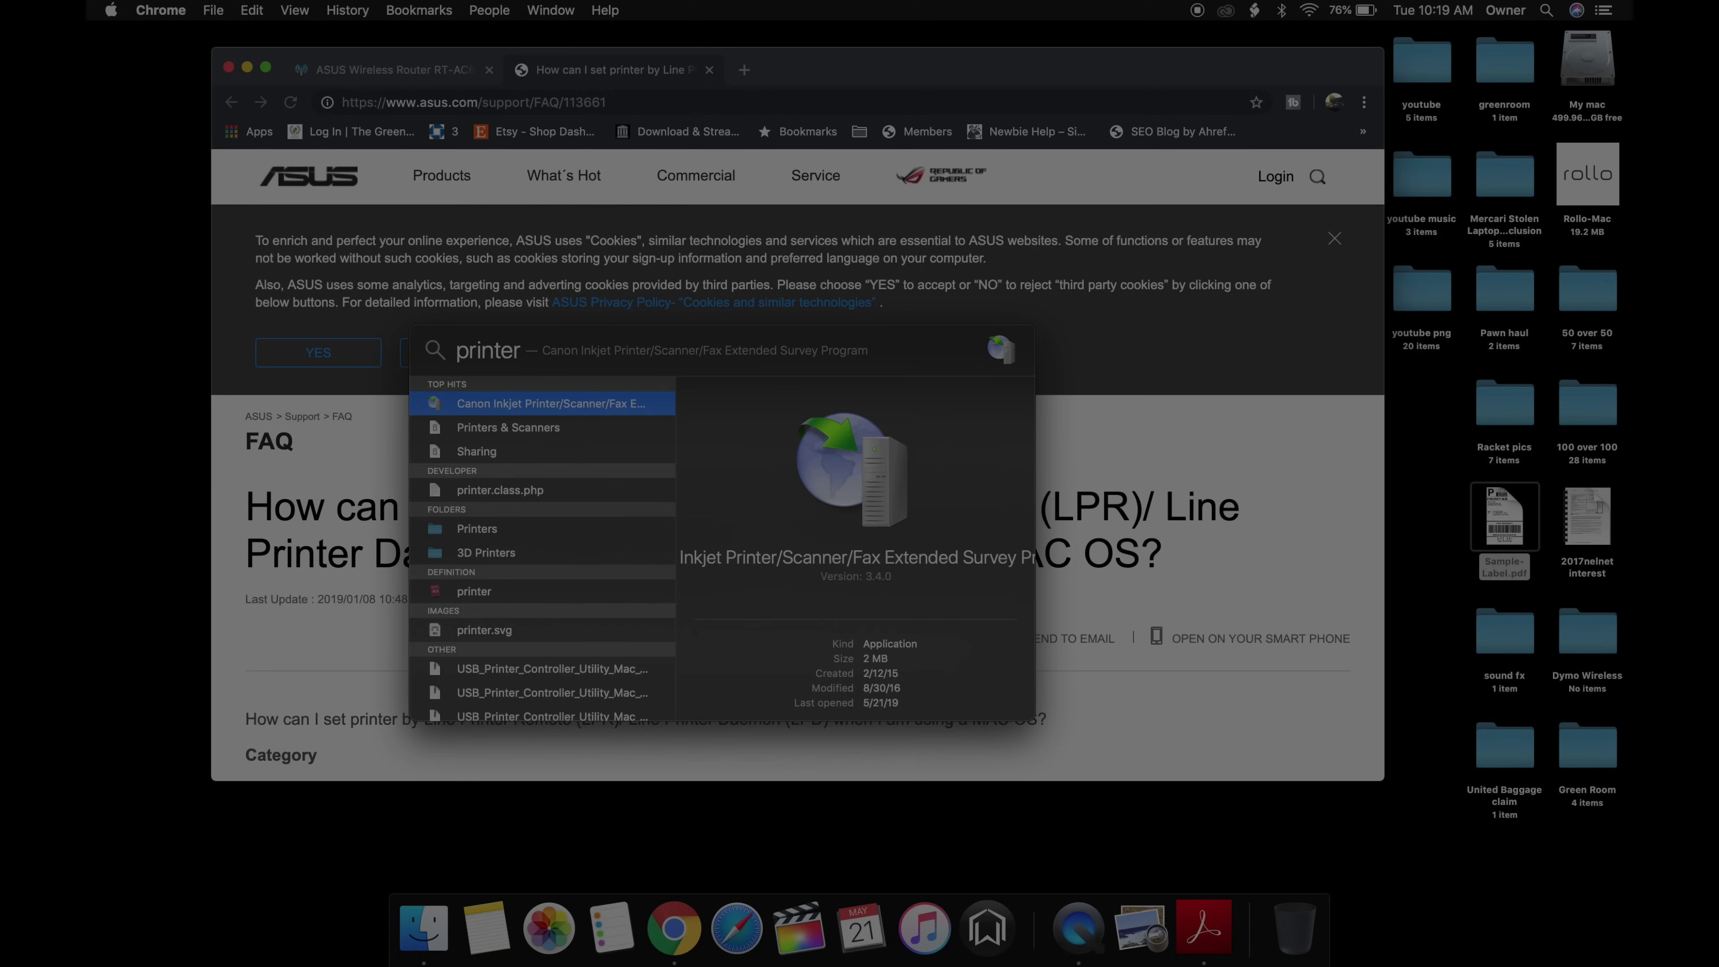
# Step: Open Printers & Scanners and add a new printer from the IP pane
pyautogui.press('Down')
pyautogui.press('Return')
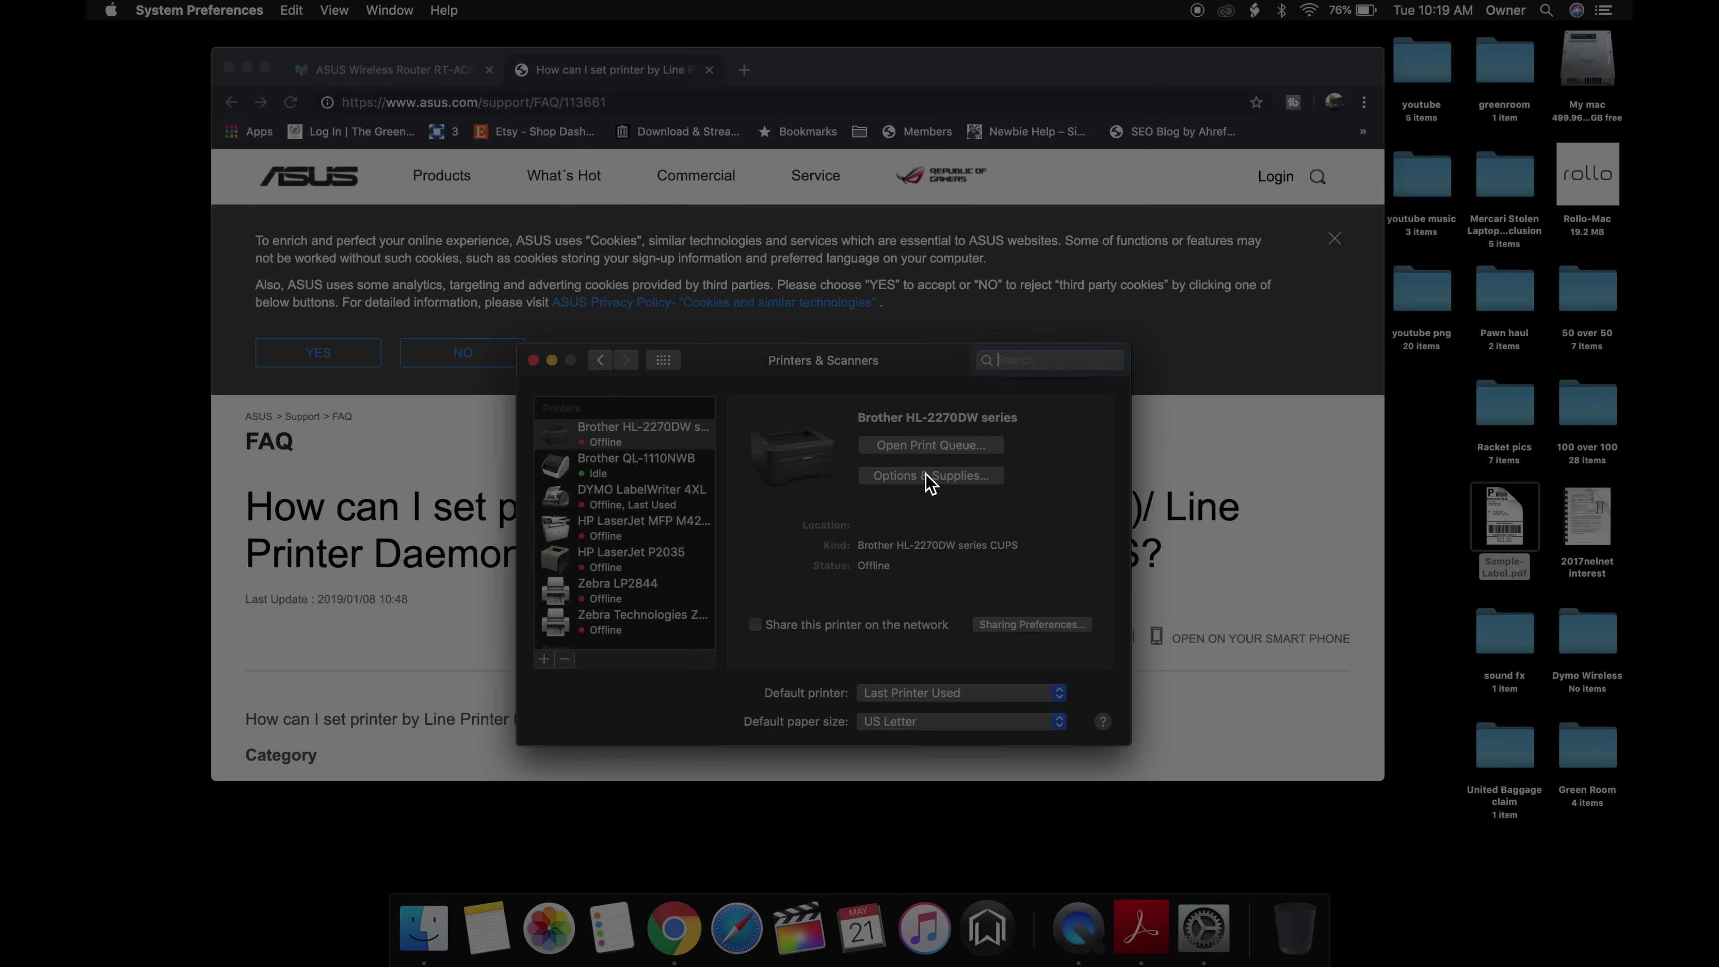
pyautogui.click(548, 659)
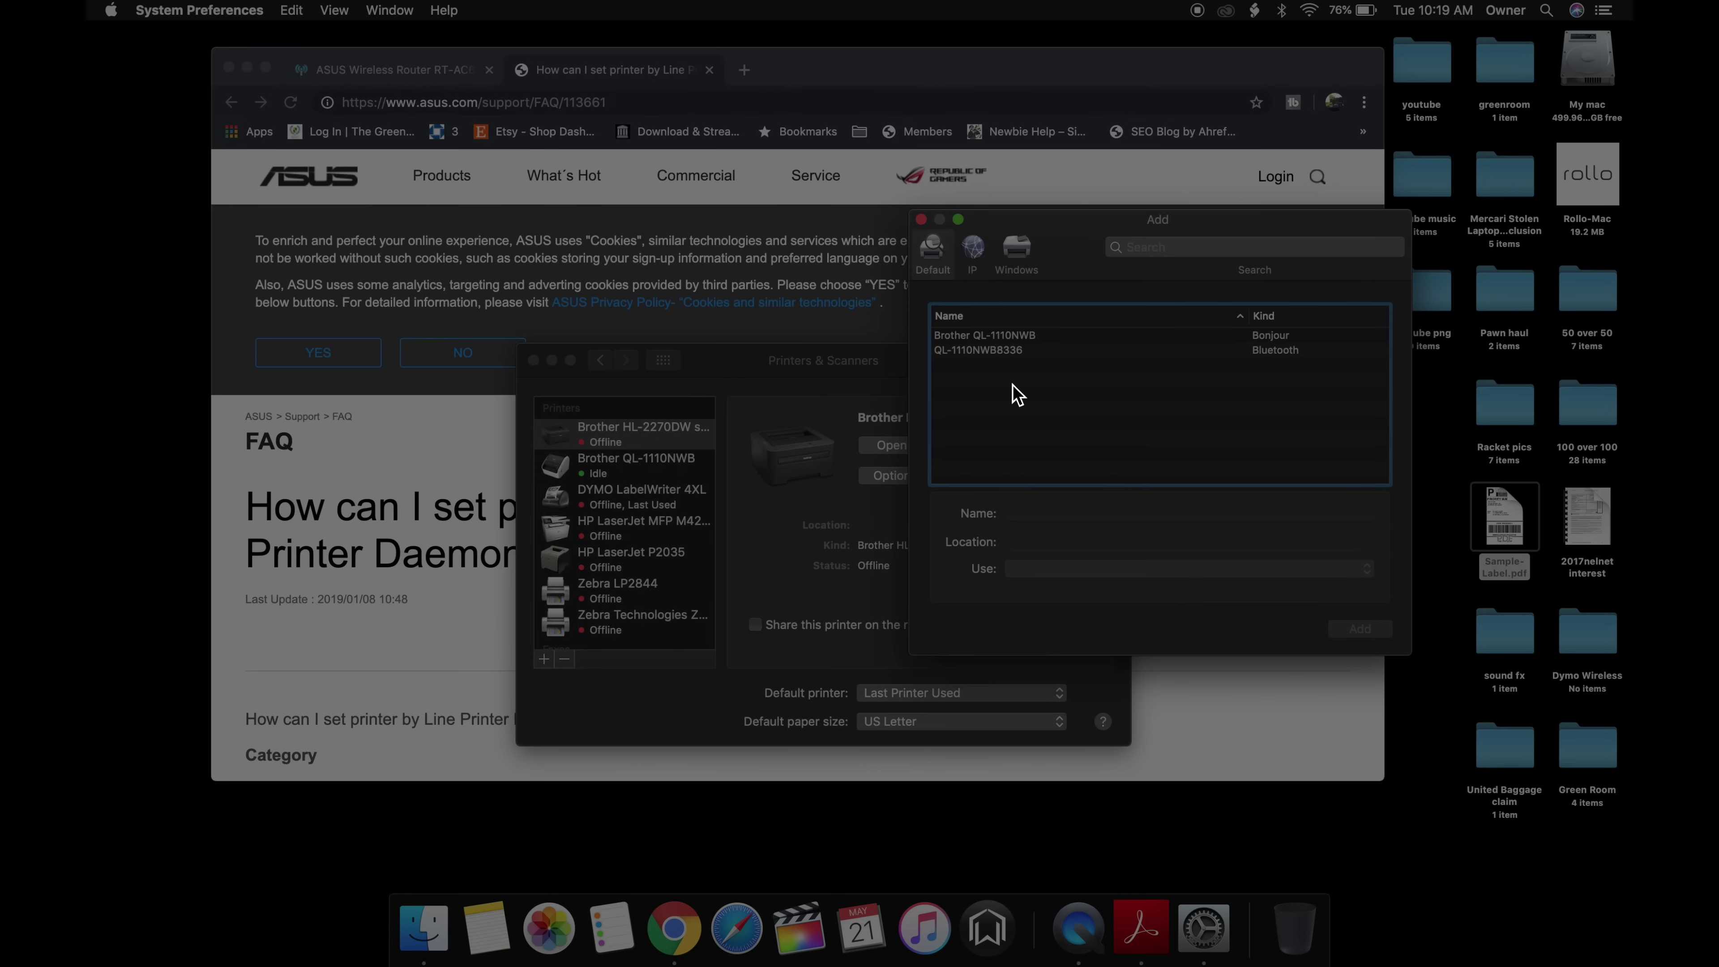
pyautogui.click(973, 251)
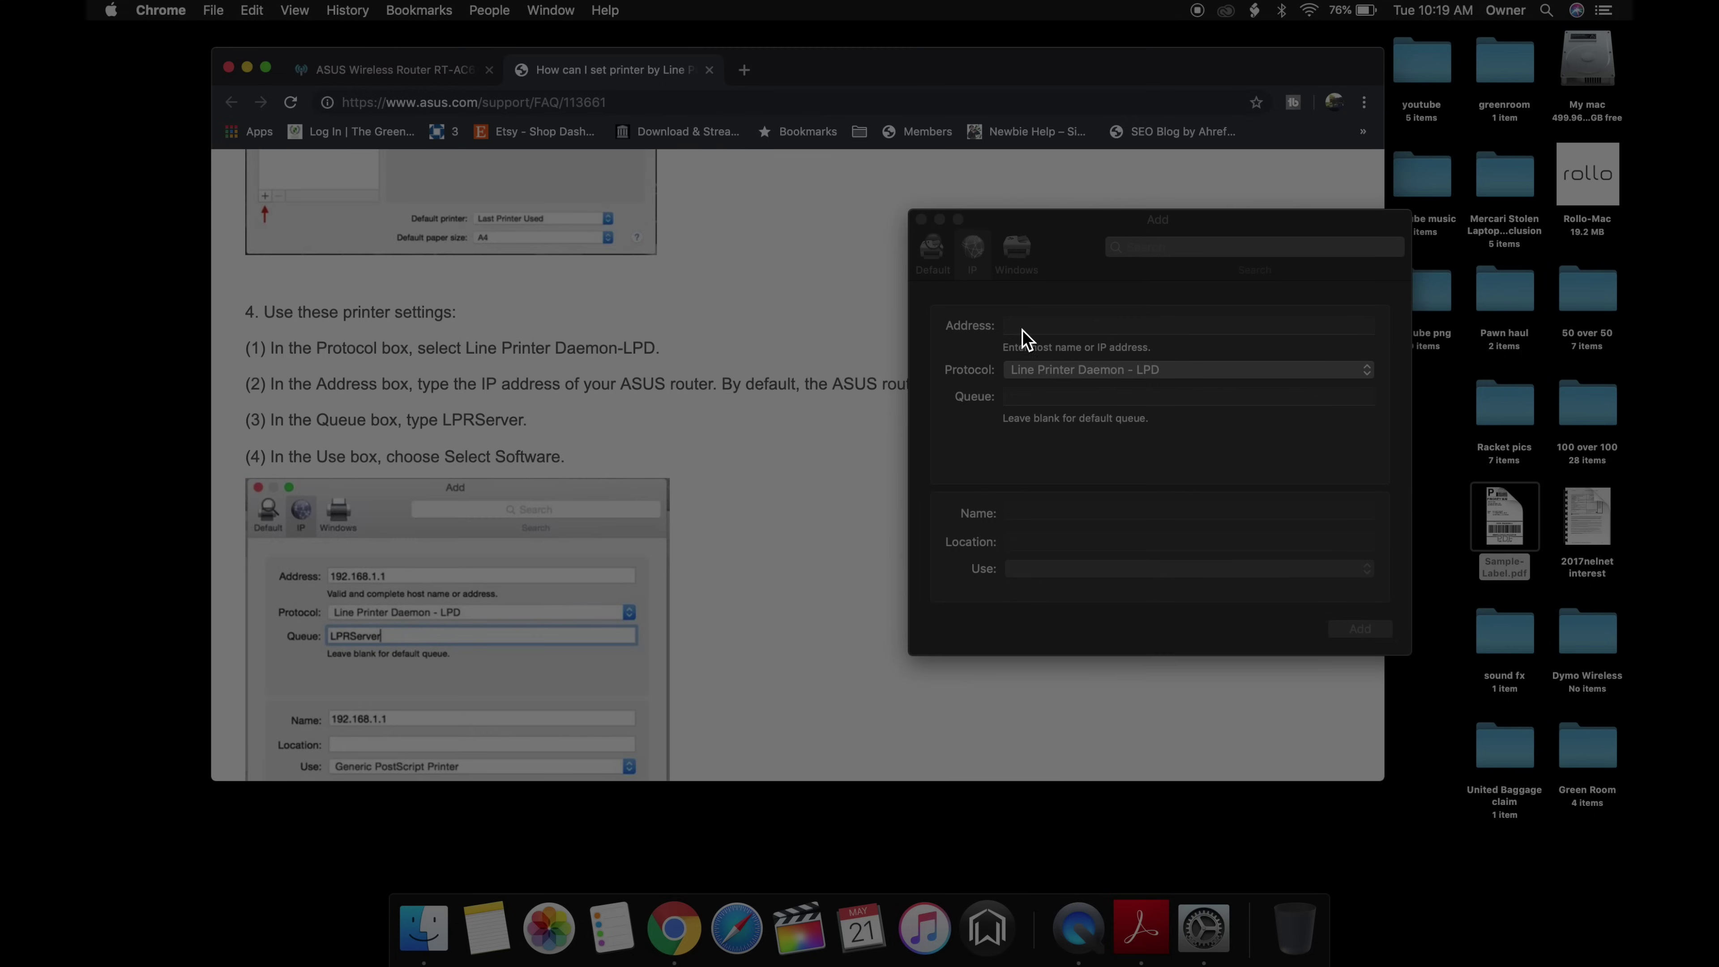
# Step: Enter address 192.168.1.1 and queue LPRServer for the LPD printer
pyautogui.click(1023, 328)
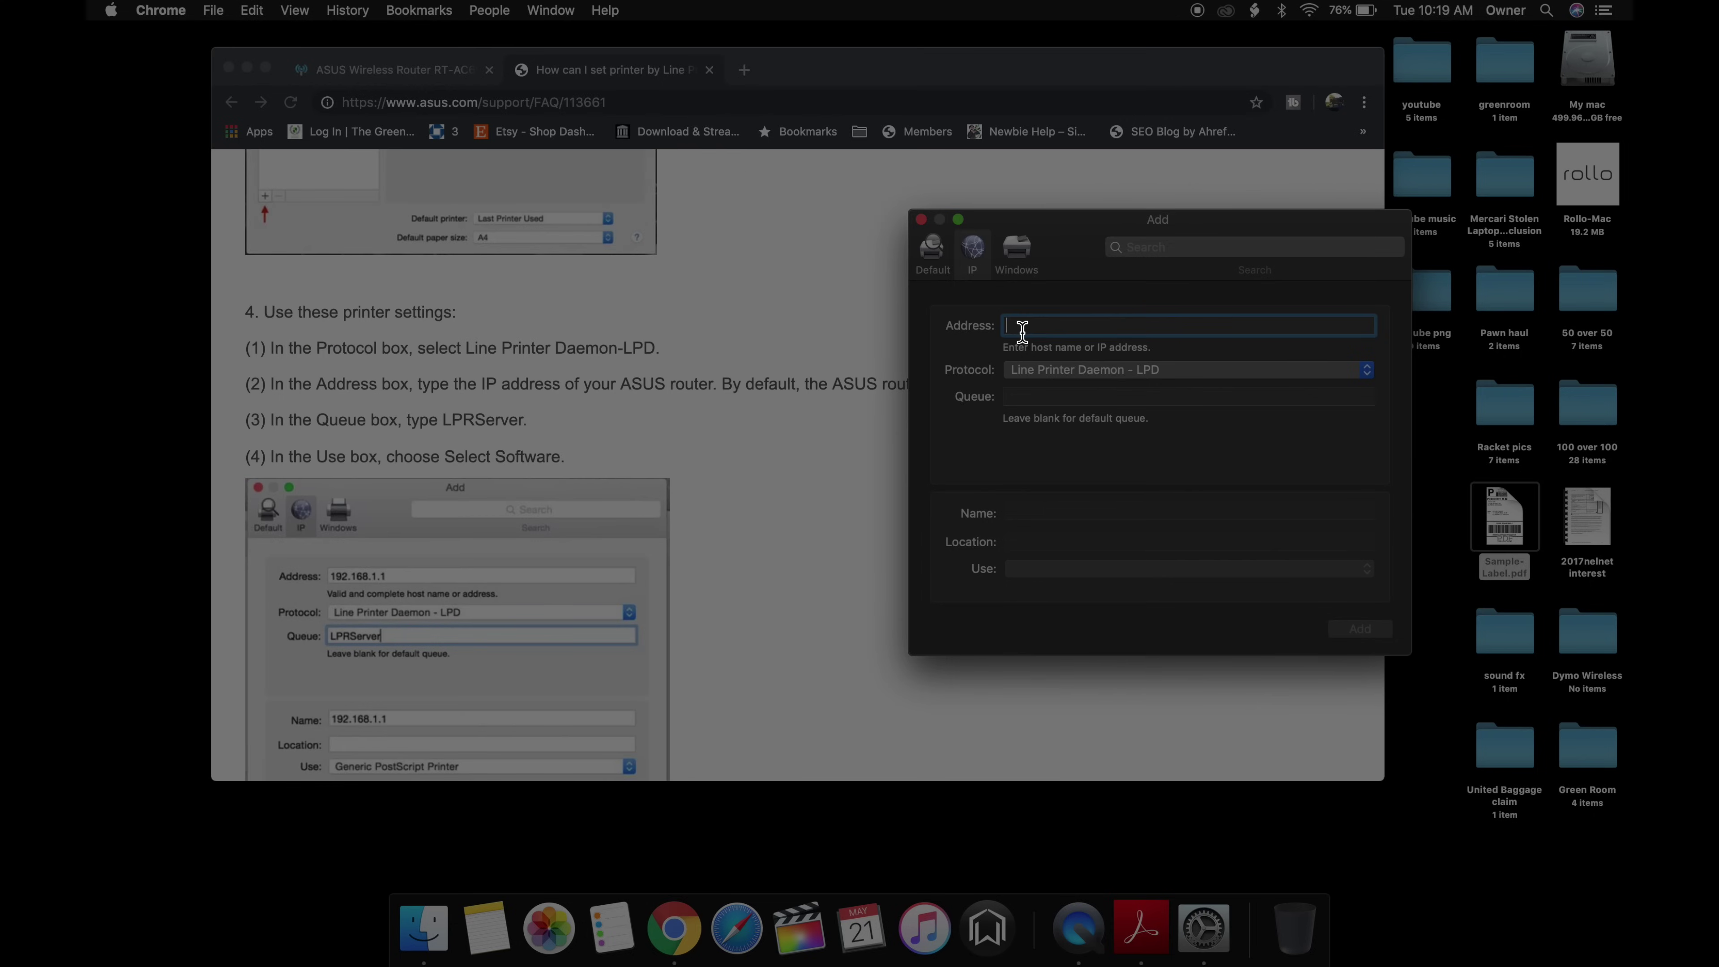
pyautogui.write('192.168.')
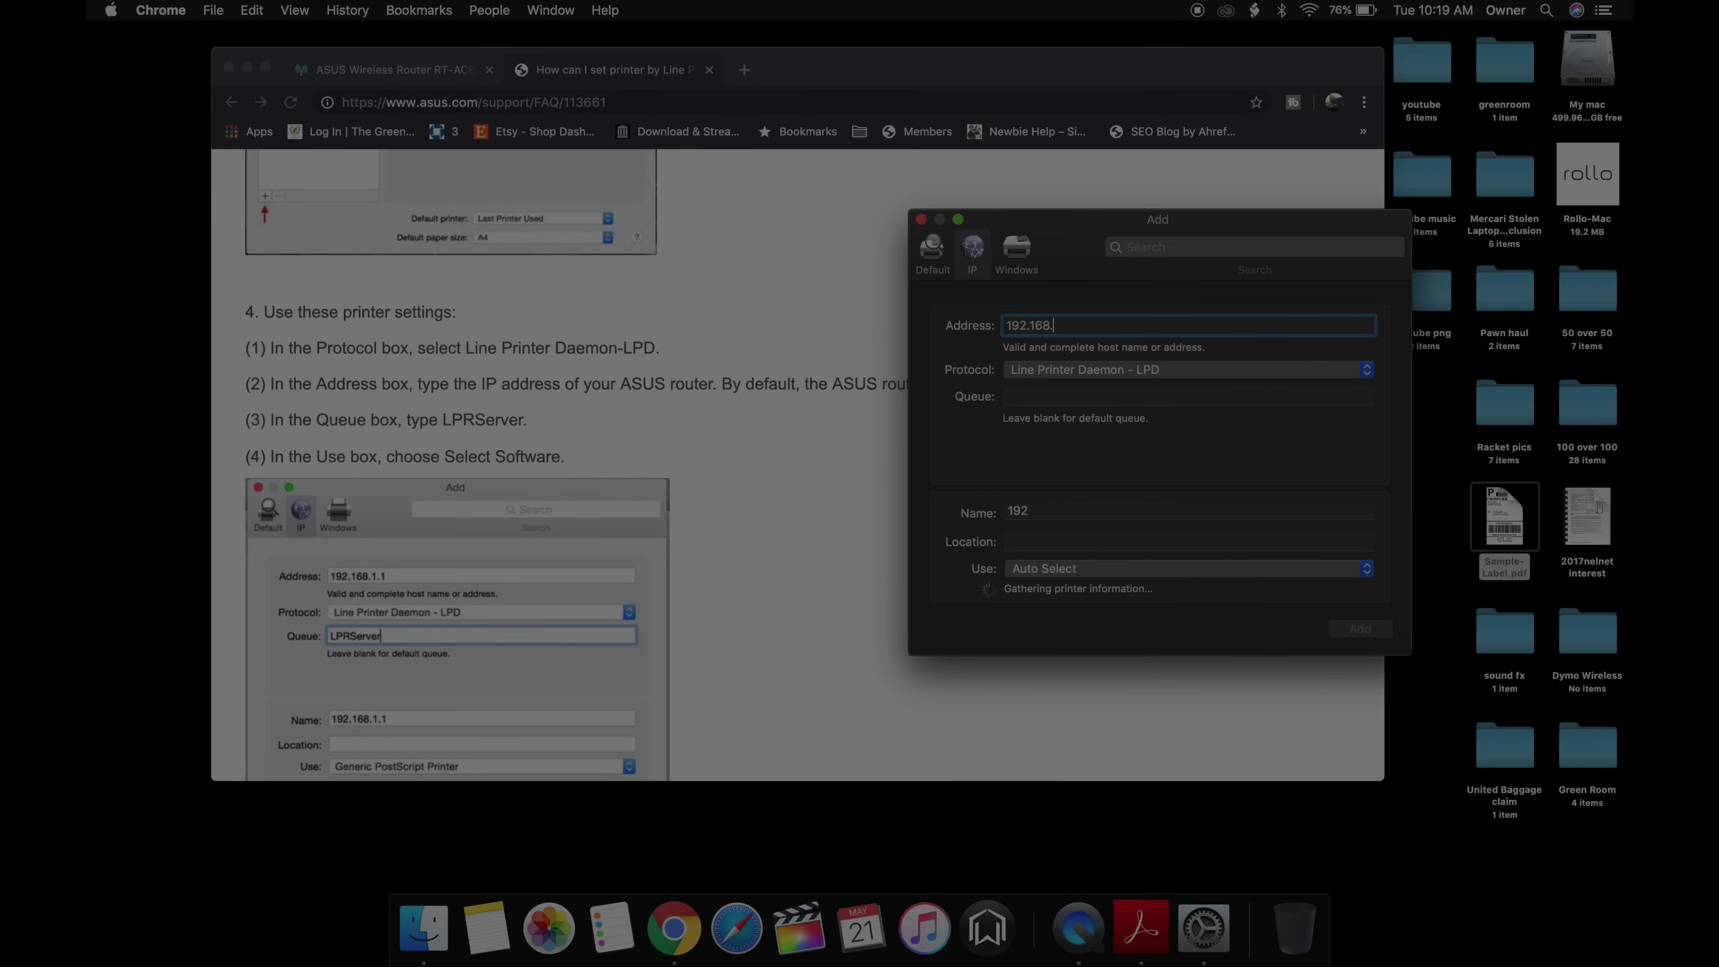
pyautogui.write('1.1')
pyautogui.click(1035, 399)
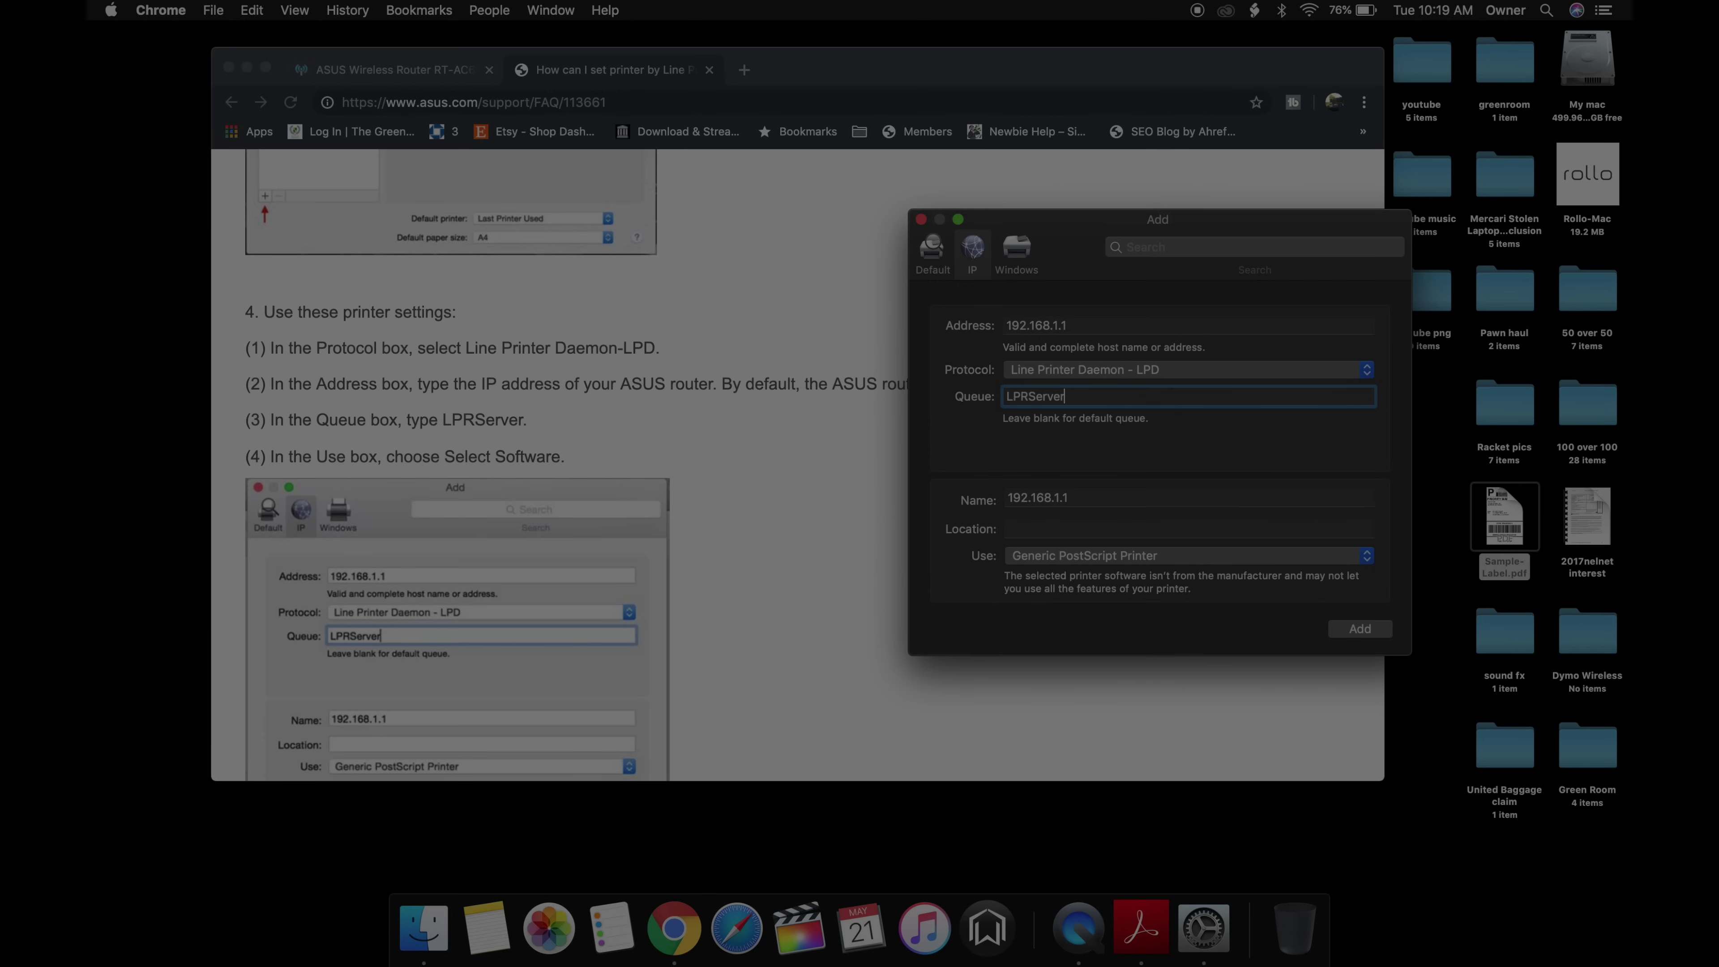
pyautogui.scroll(-2, 777, 520)
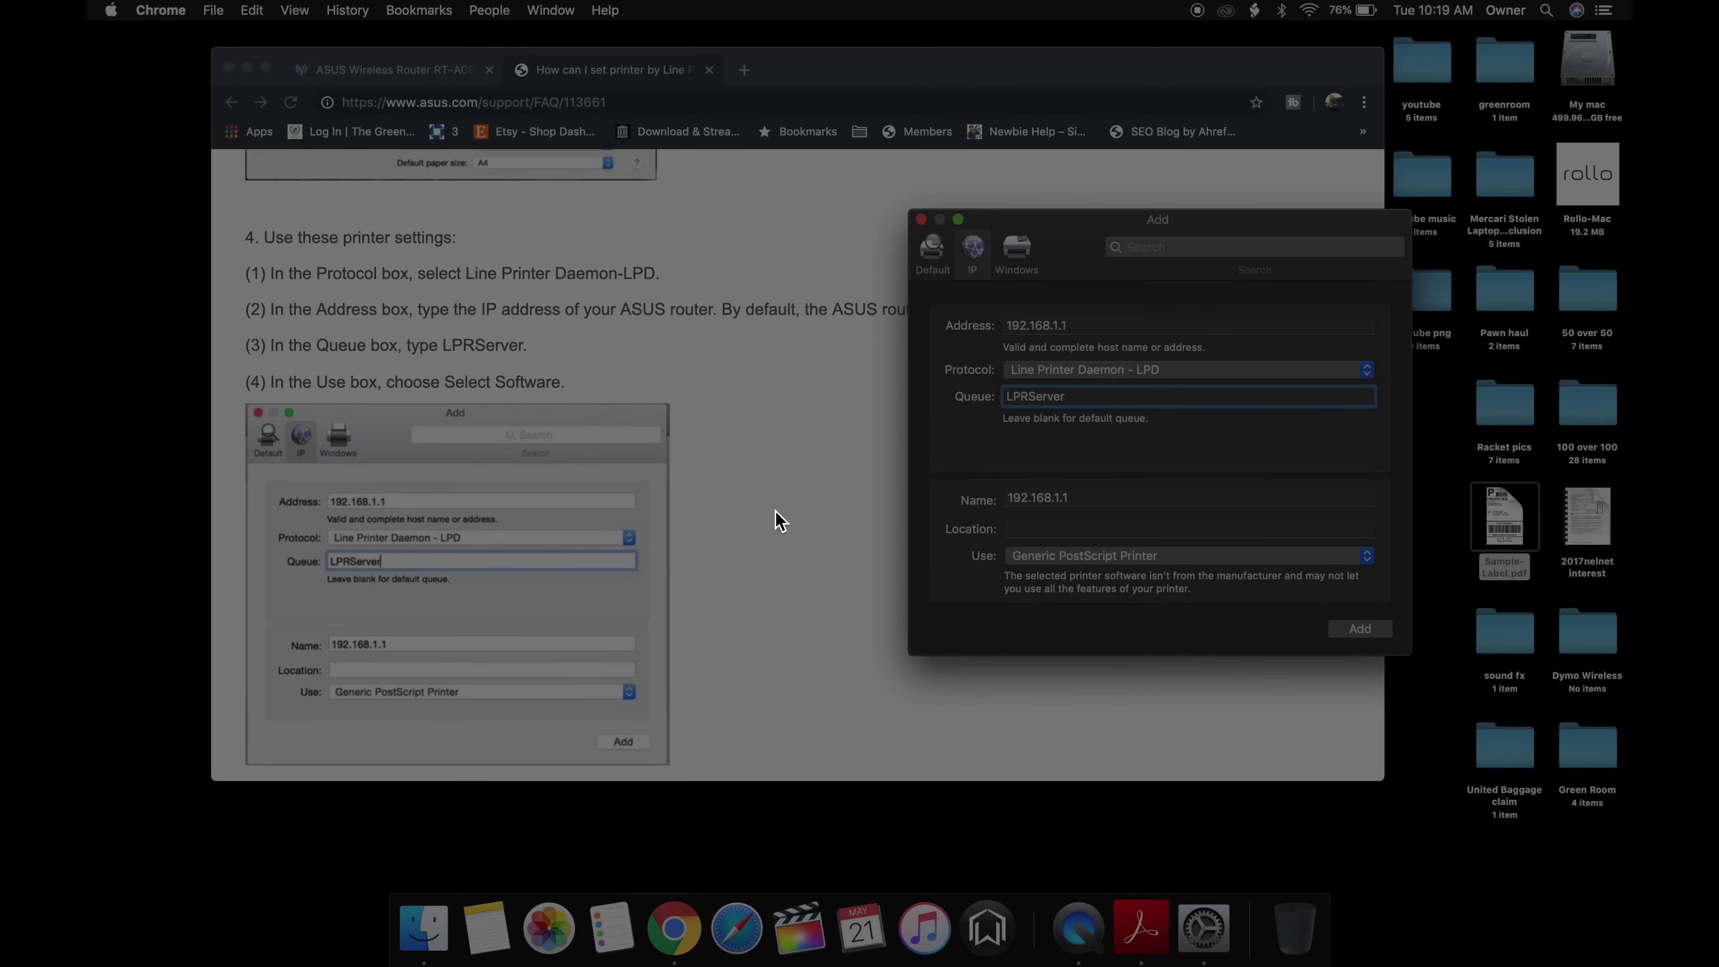
# Step: Rename the printer to Wireless followed by a dinosaur emoji
pyautogui.tripleClick(1018, 504)
pyautogui.write('WE')
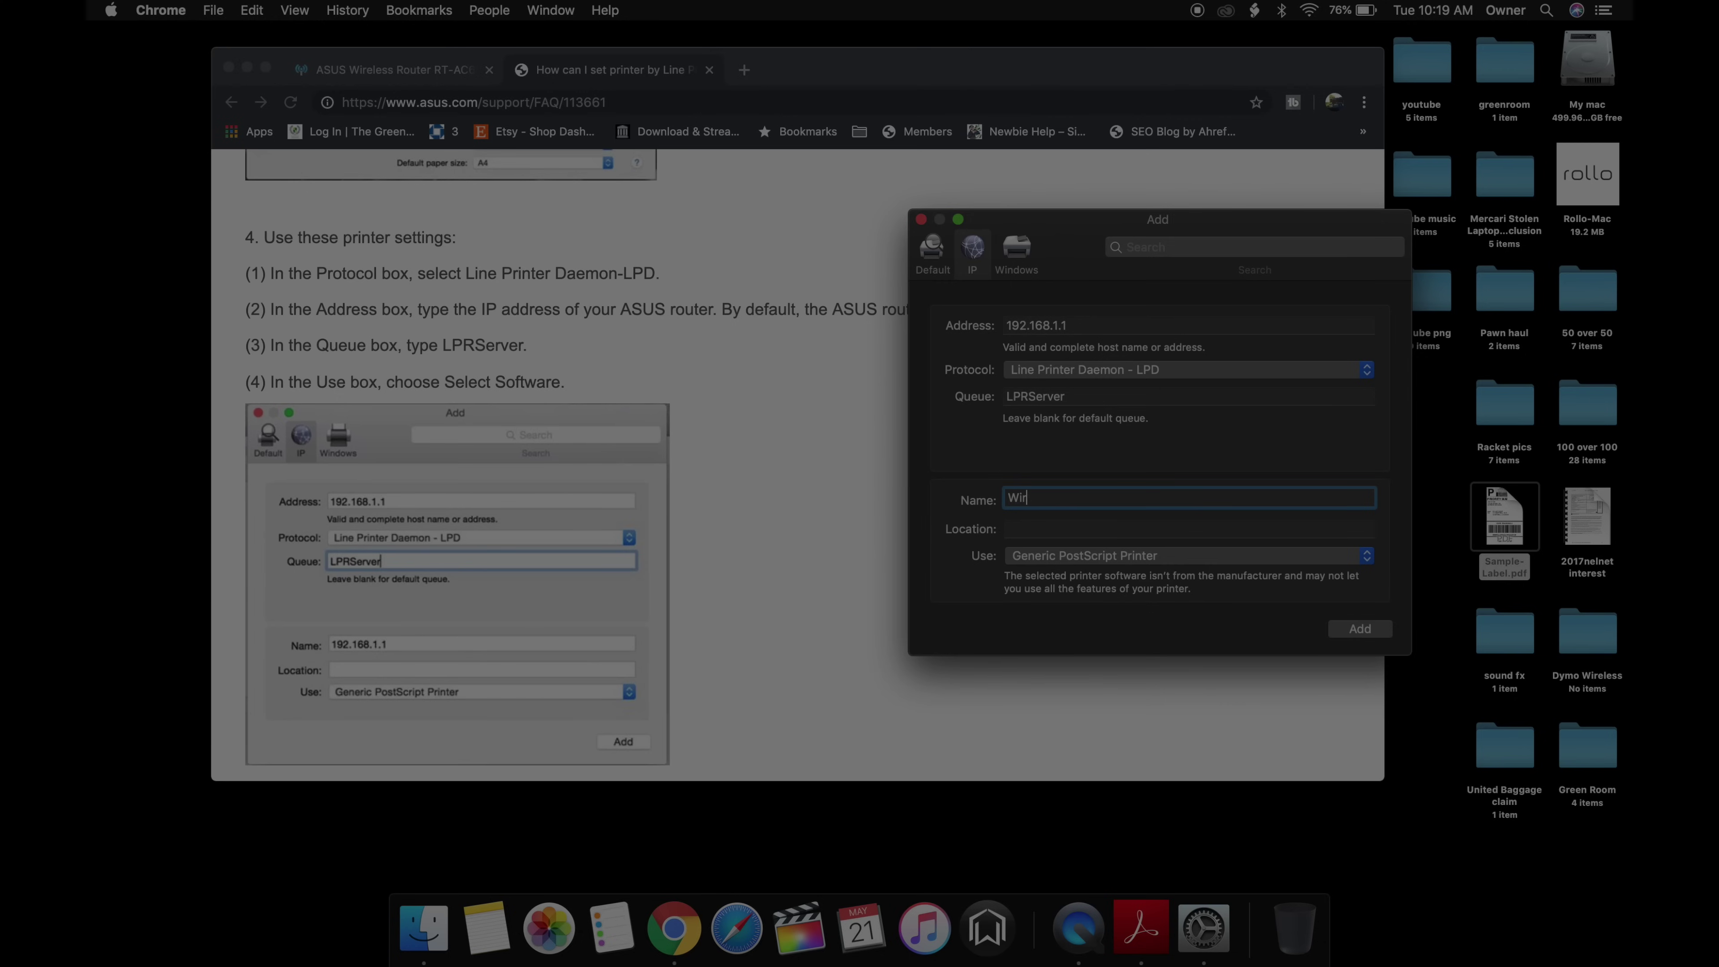
pyautogui.press('ctrl+super+space')
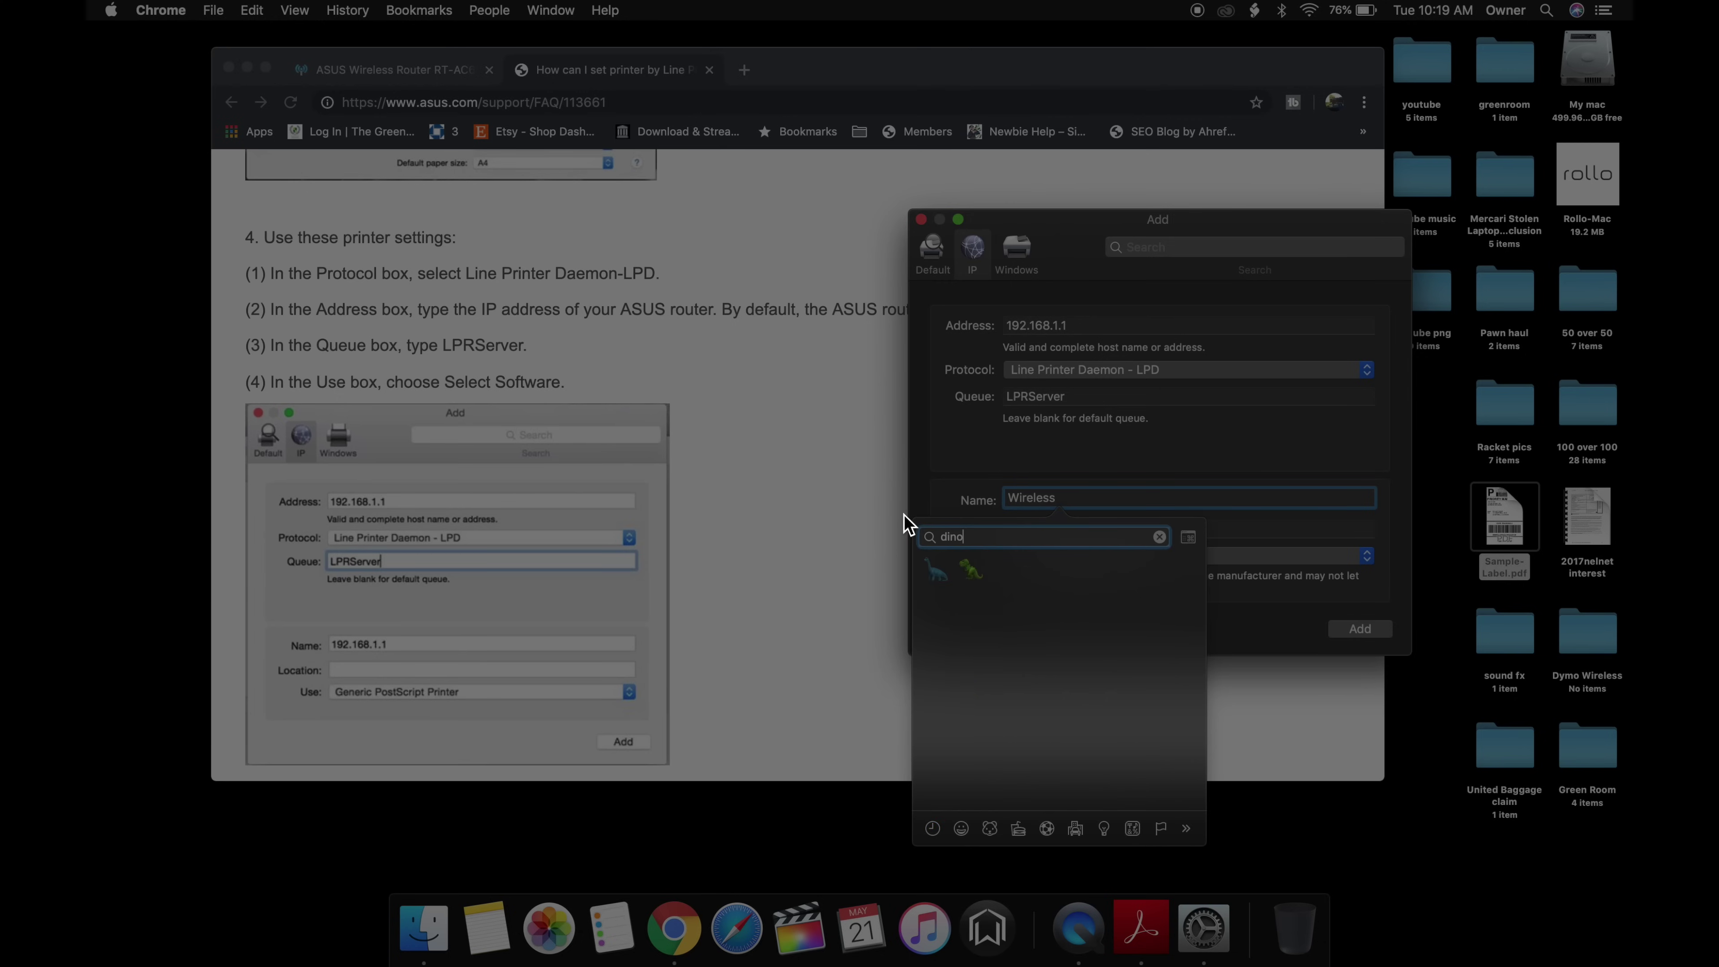
pyautogui.click(971, 571)
# Step: Glance at the ASUS guide, then set Use to Select Software…
pyautogui.click(834, 559)
pyautogui.scroll(-10, 834, 560)
pyautogui.scroll(1, 835, 560)
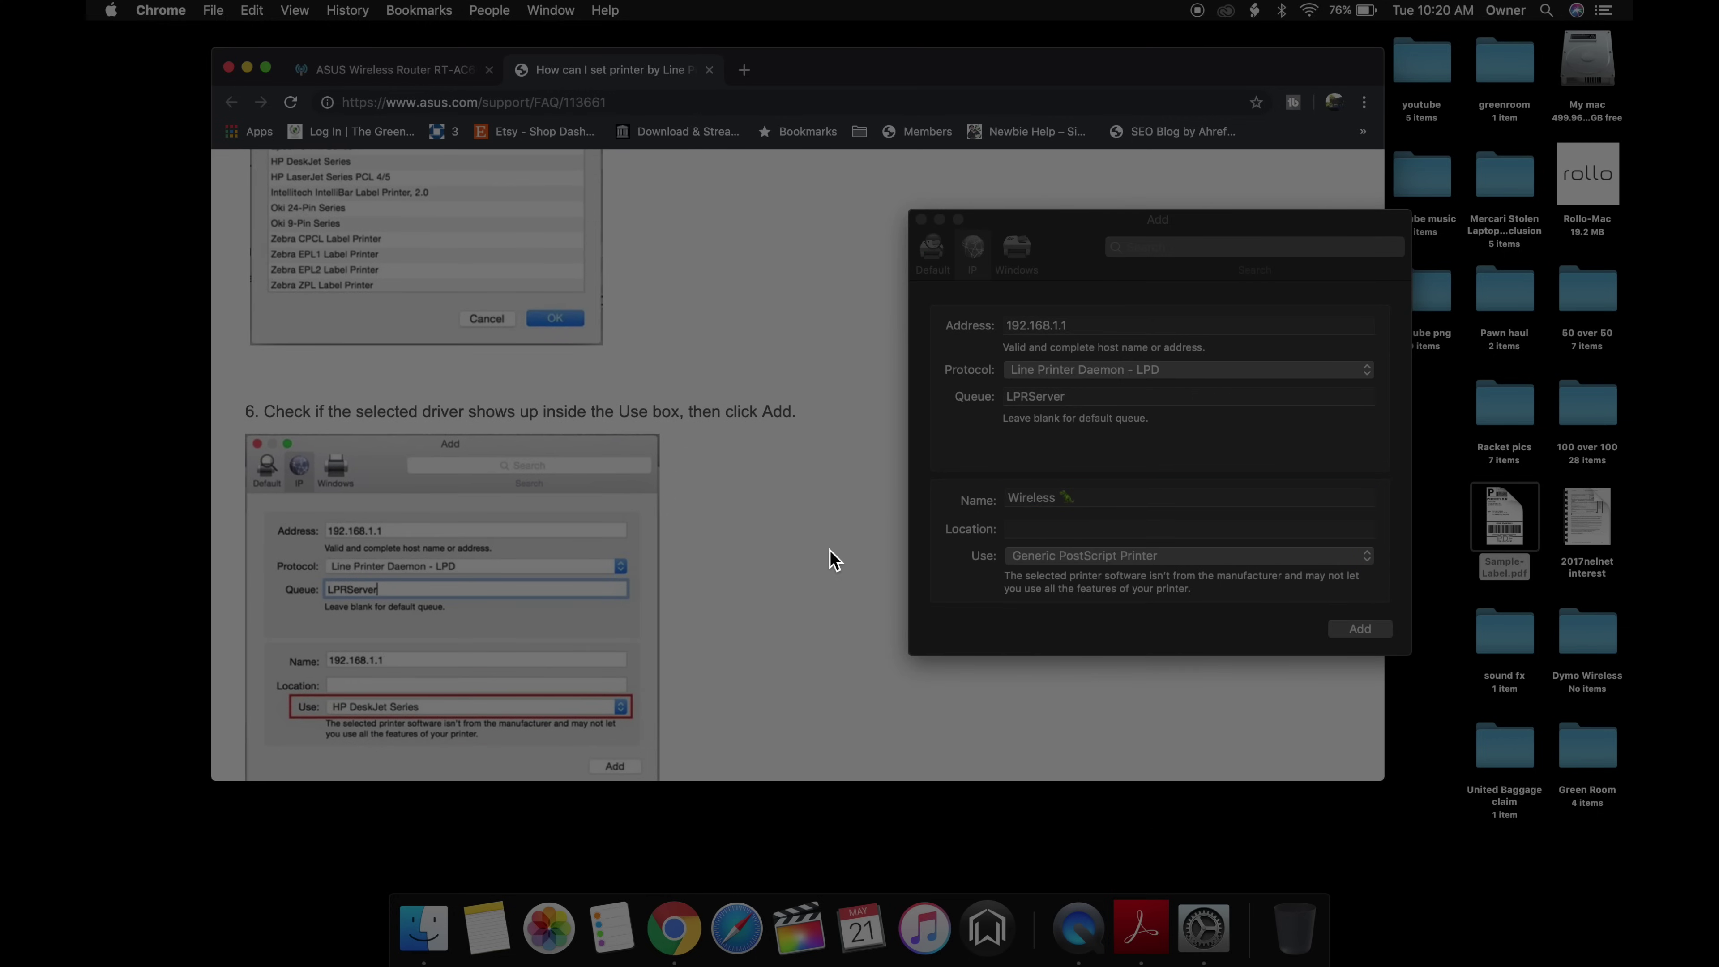
pyautogui.scroll(5, 835, 560)
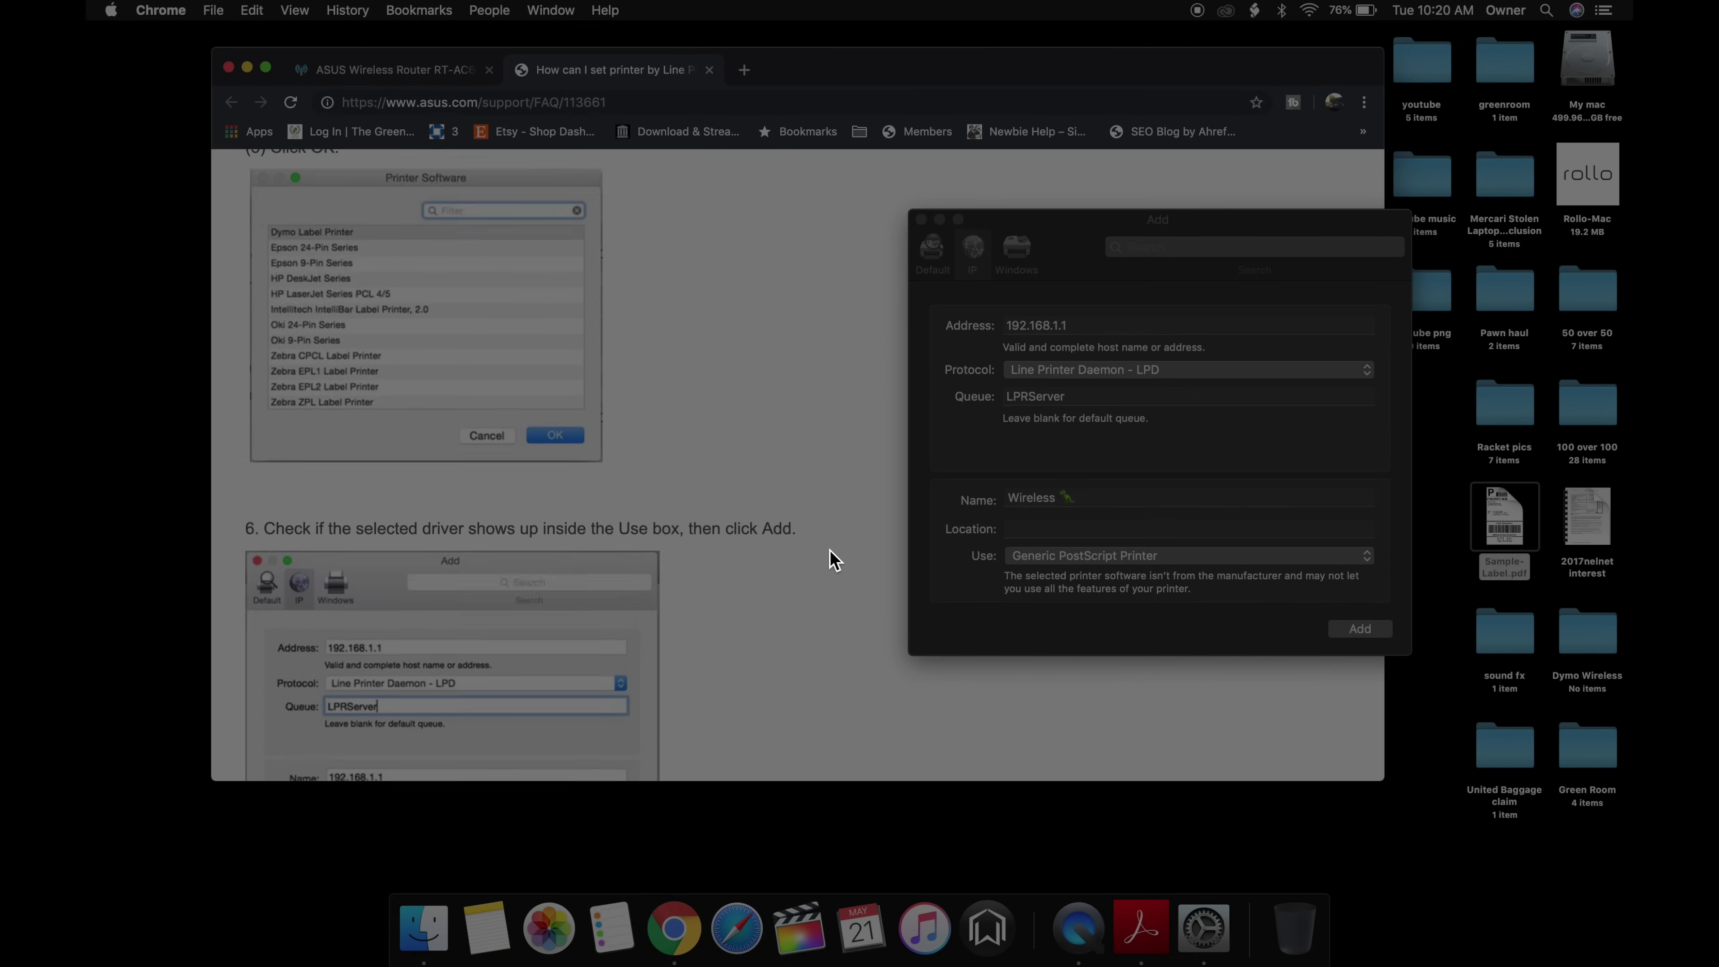
pyautogui.click(1028, 554)
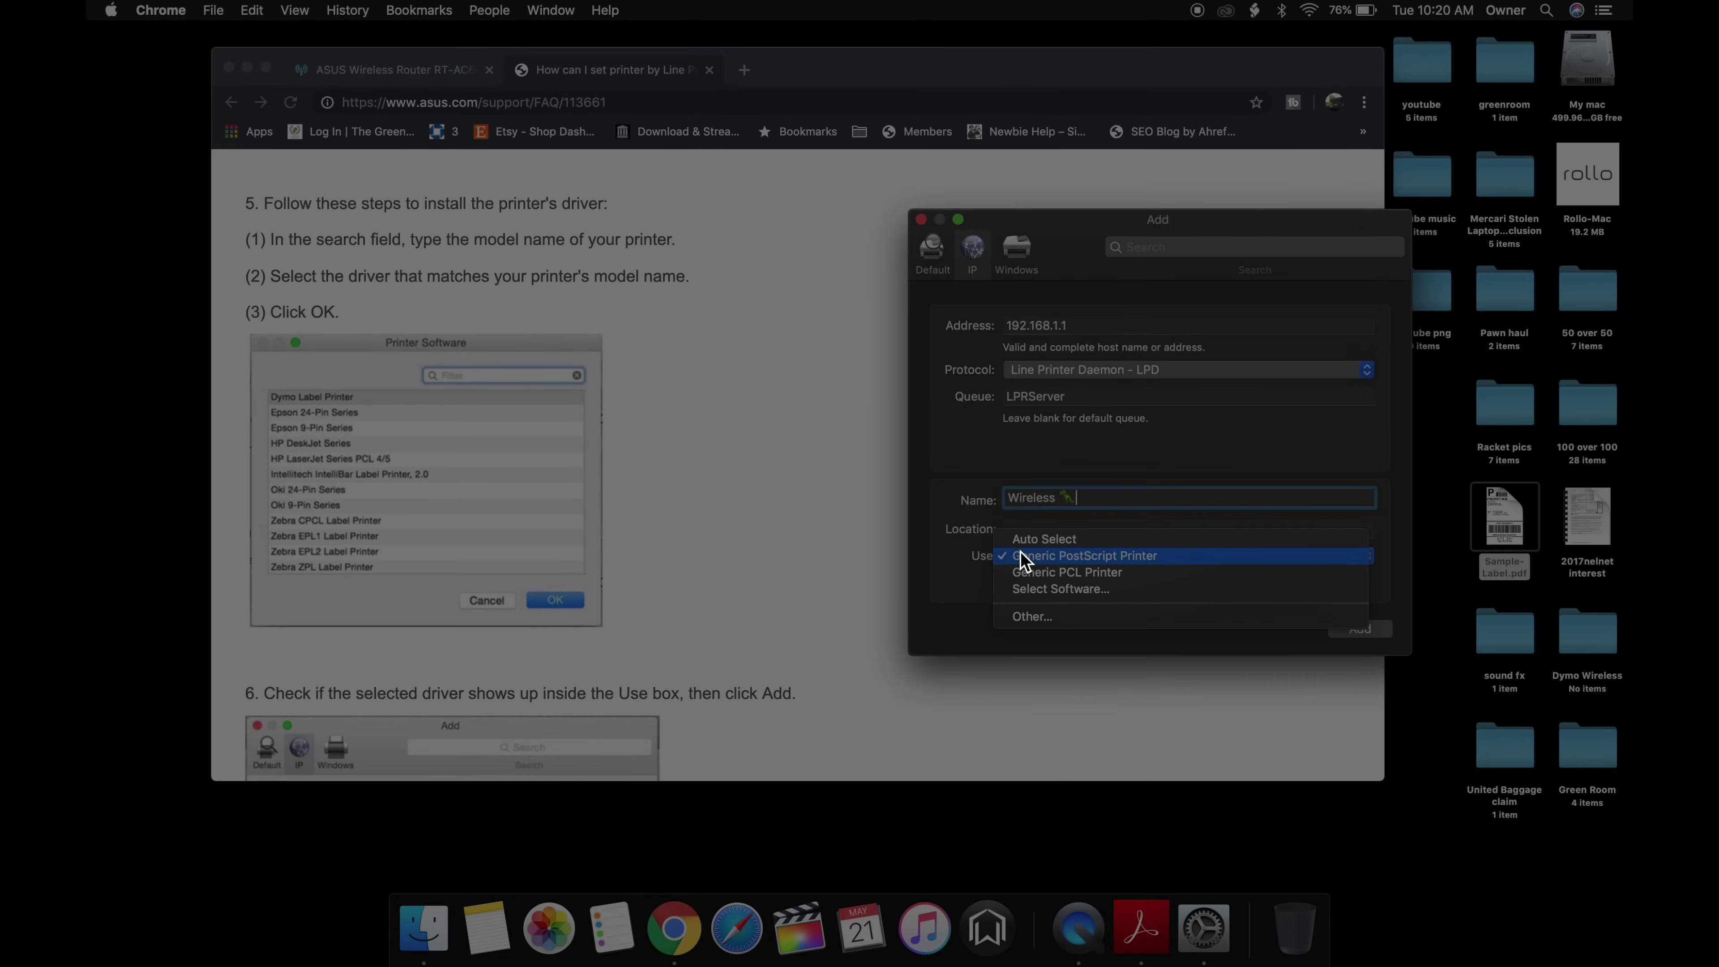
pyautogui.click(1050, 589)
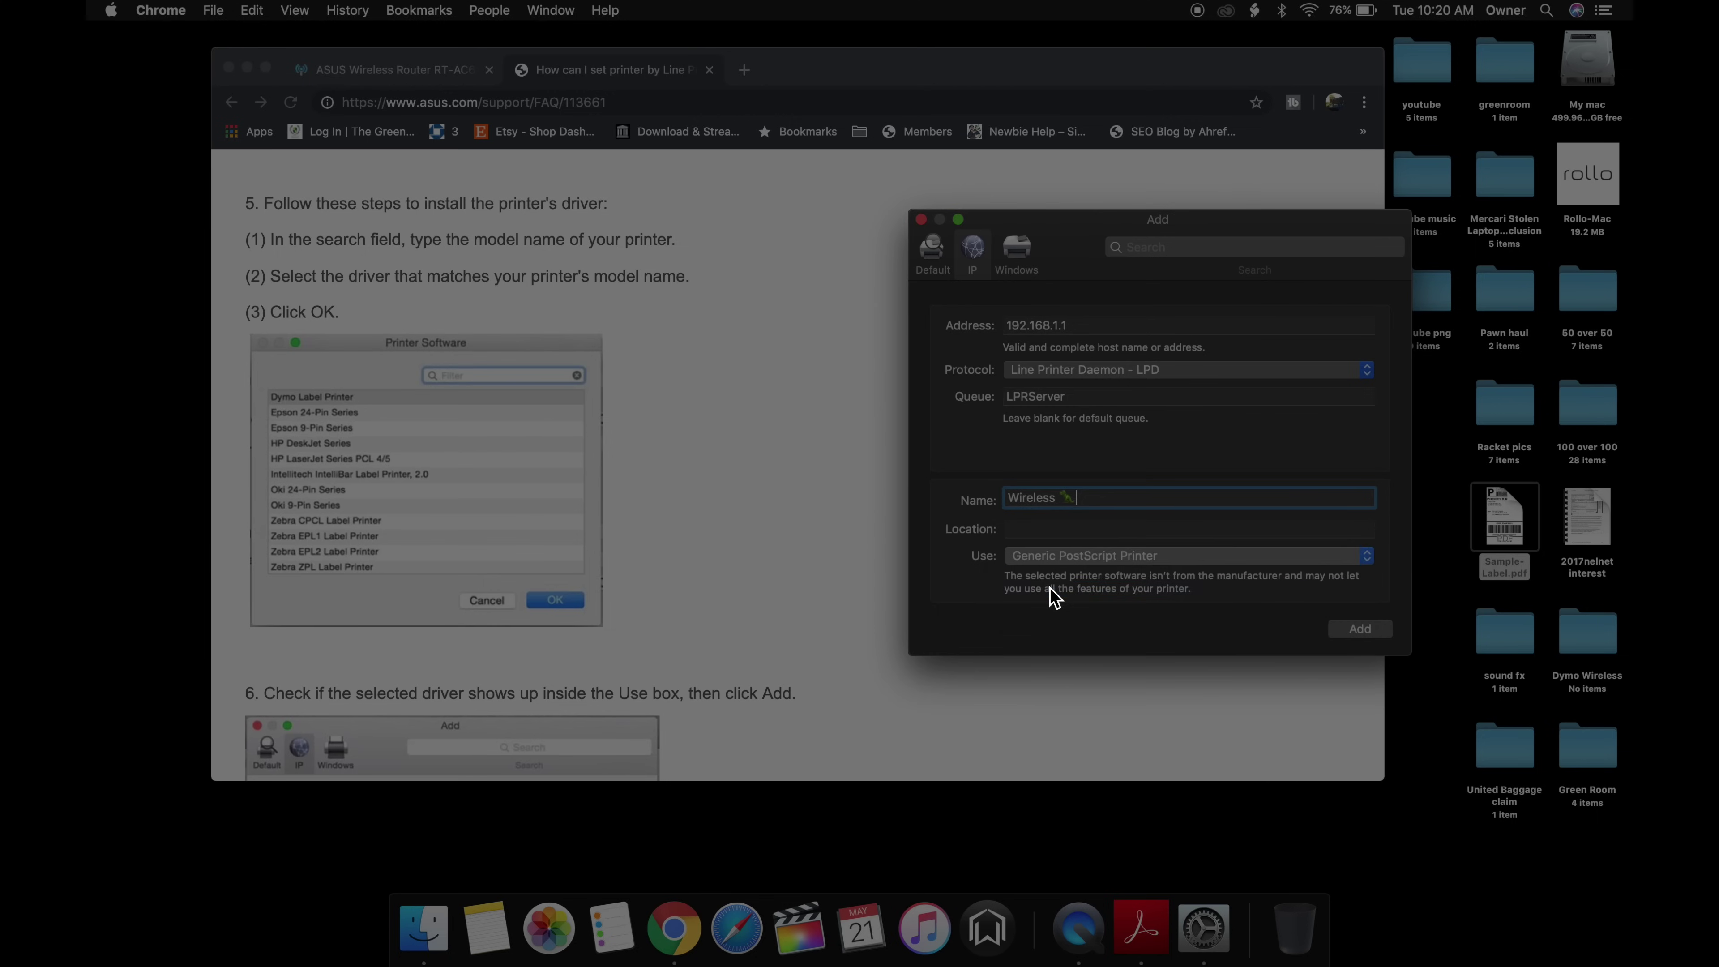
# Step: Pick the DYMO LabelWriter 4XL driver and add the Wireless printer
pyautogui.write('dym')
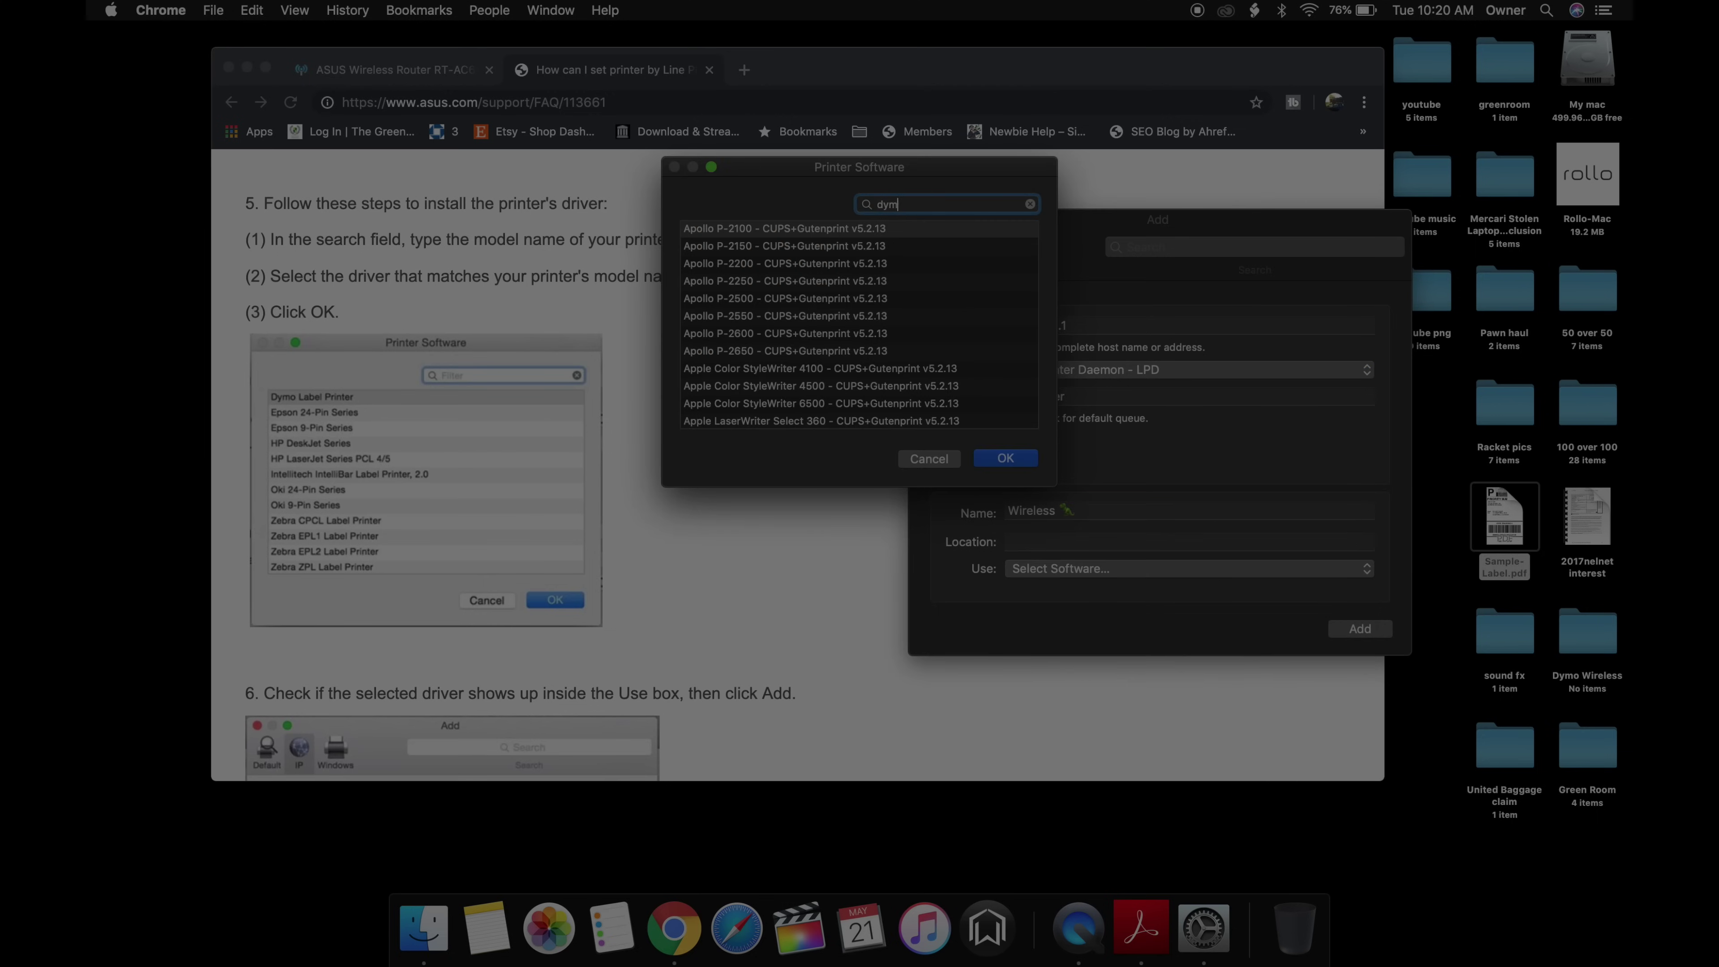
pyautogui.write('o')
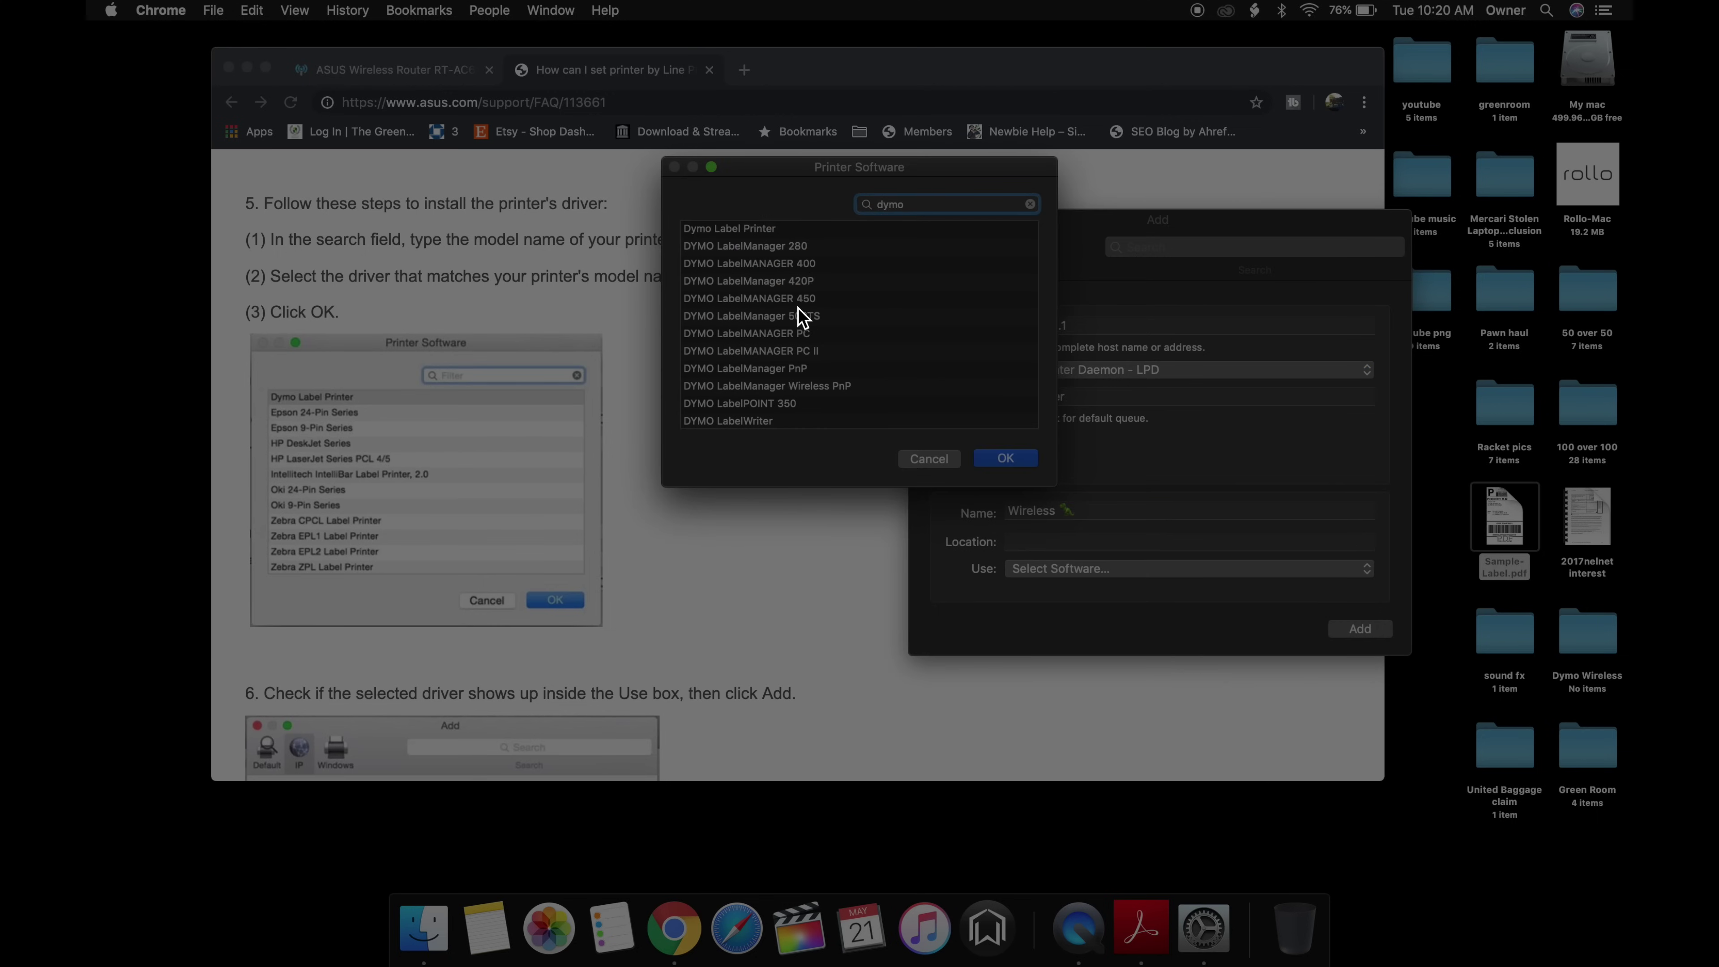
pyautogui.scroll(-10, 801, 317)
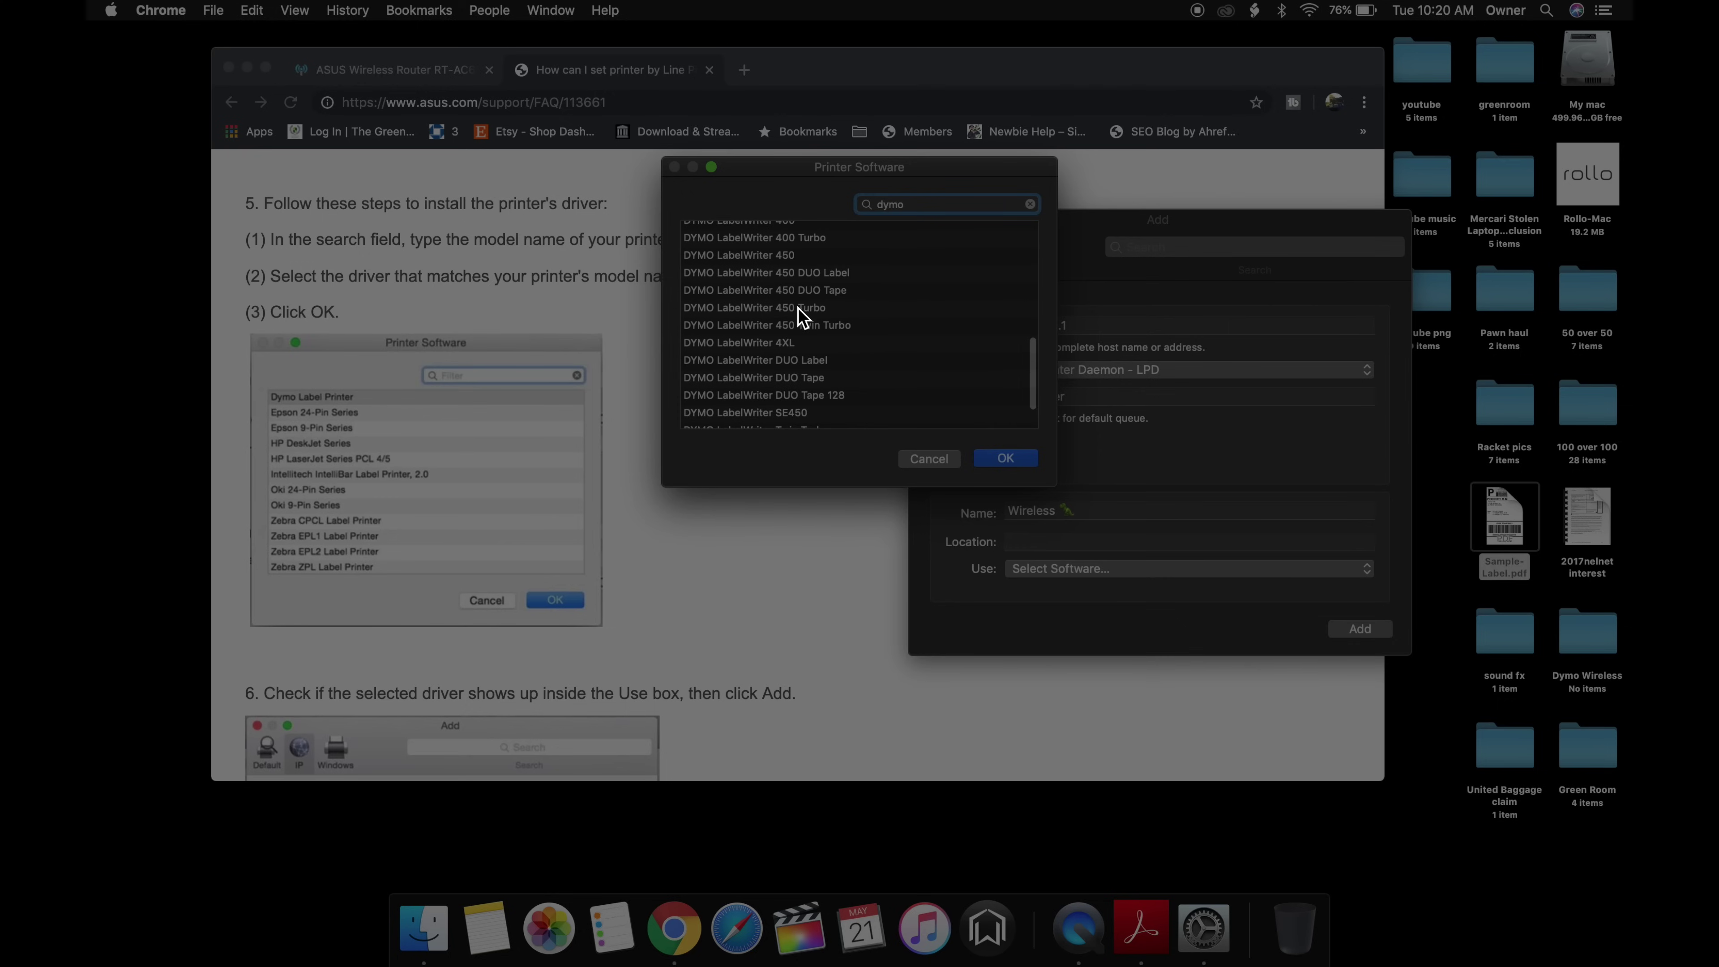
pyautogui.click(775, 343)
pyautogui.click(992, 458)
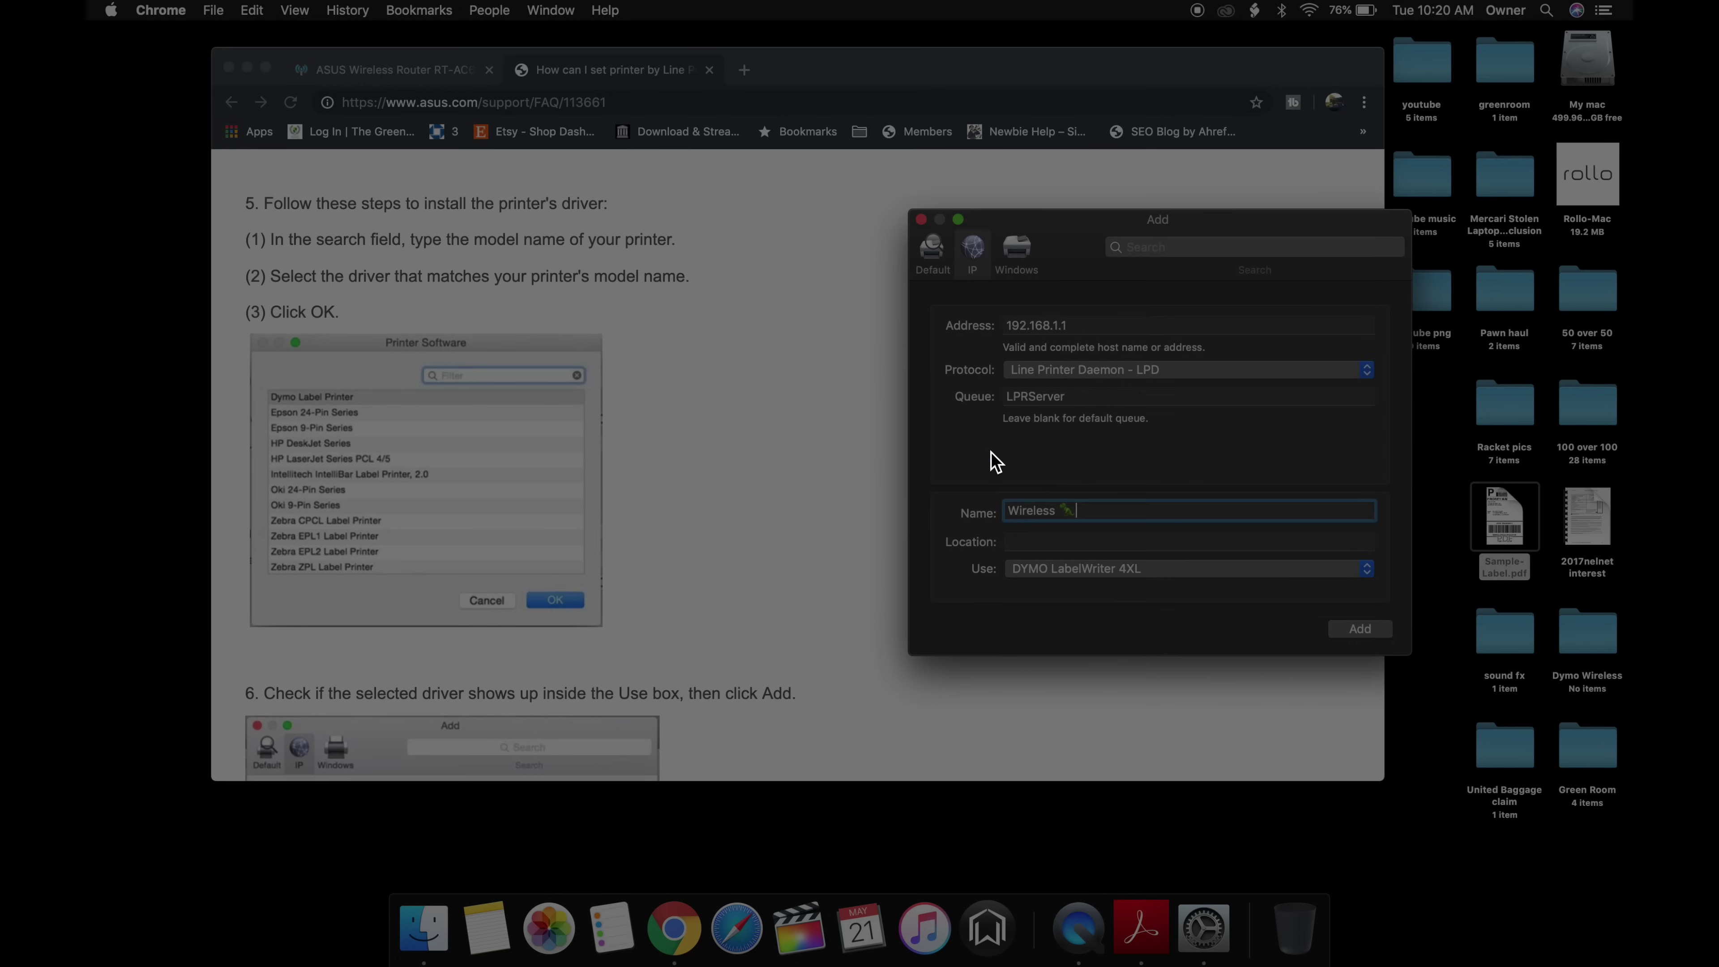
pyautogui.click(1361, 630)
# Step: Minimize Chrome, close Printers & Scanners, and open Sample-Label.pdf in Preview
pyautogui.scroll(15, 846, 661)
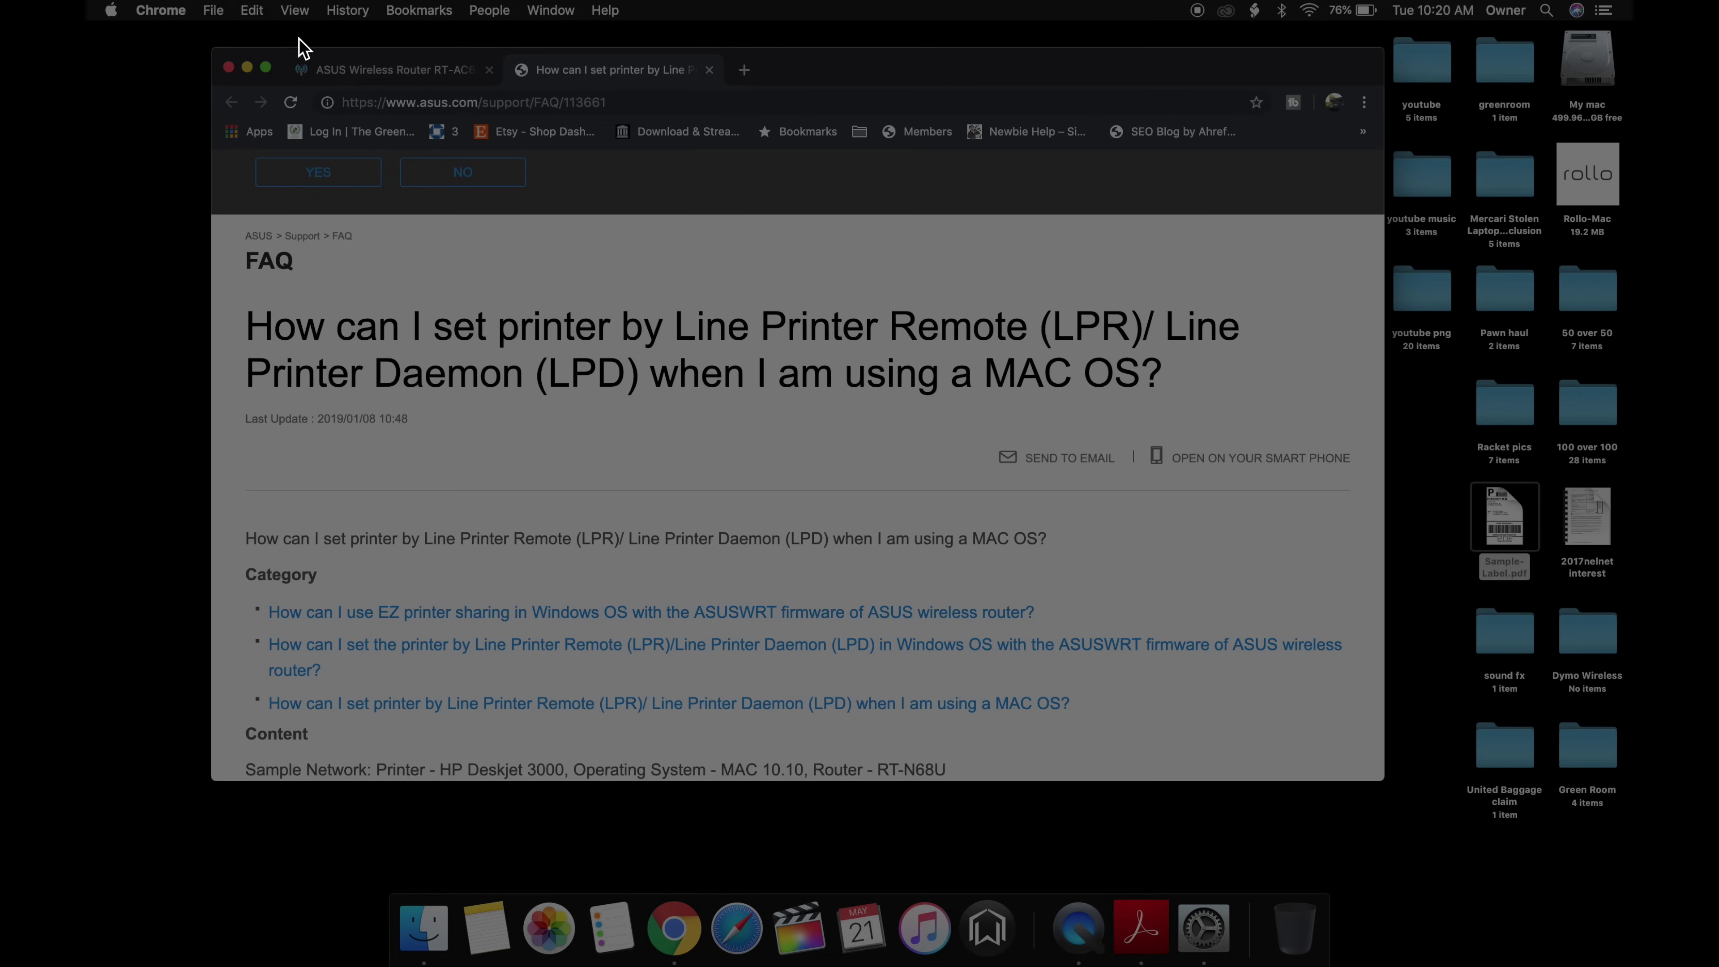
pyautogui.click(247, 68)
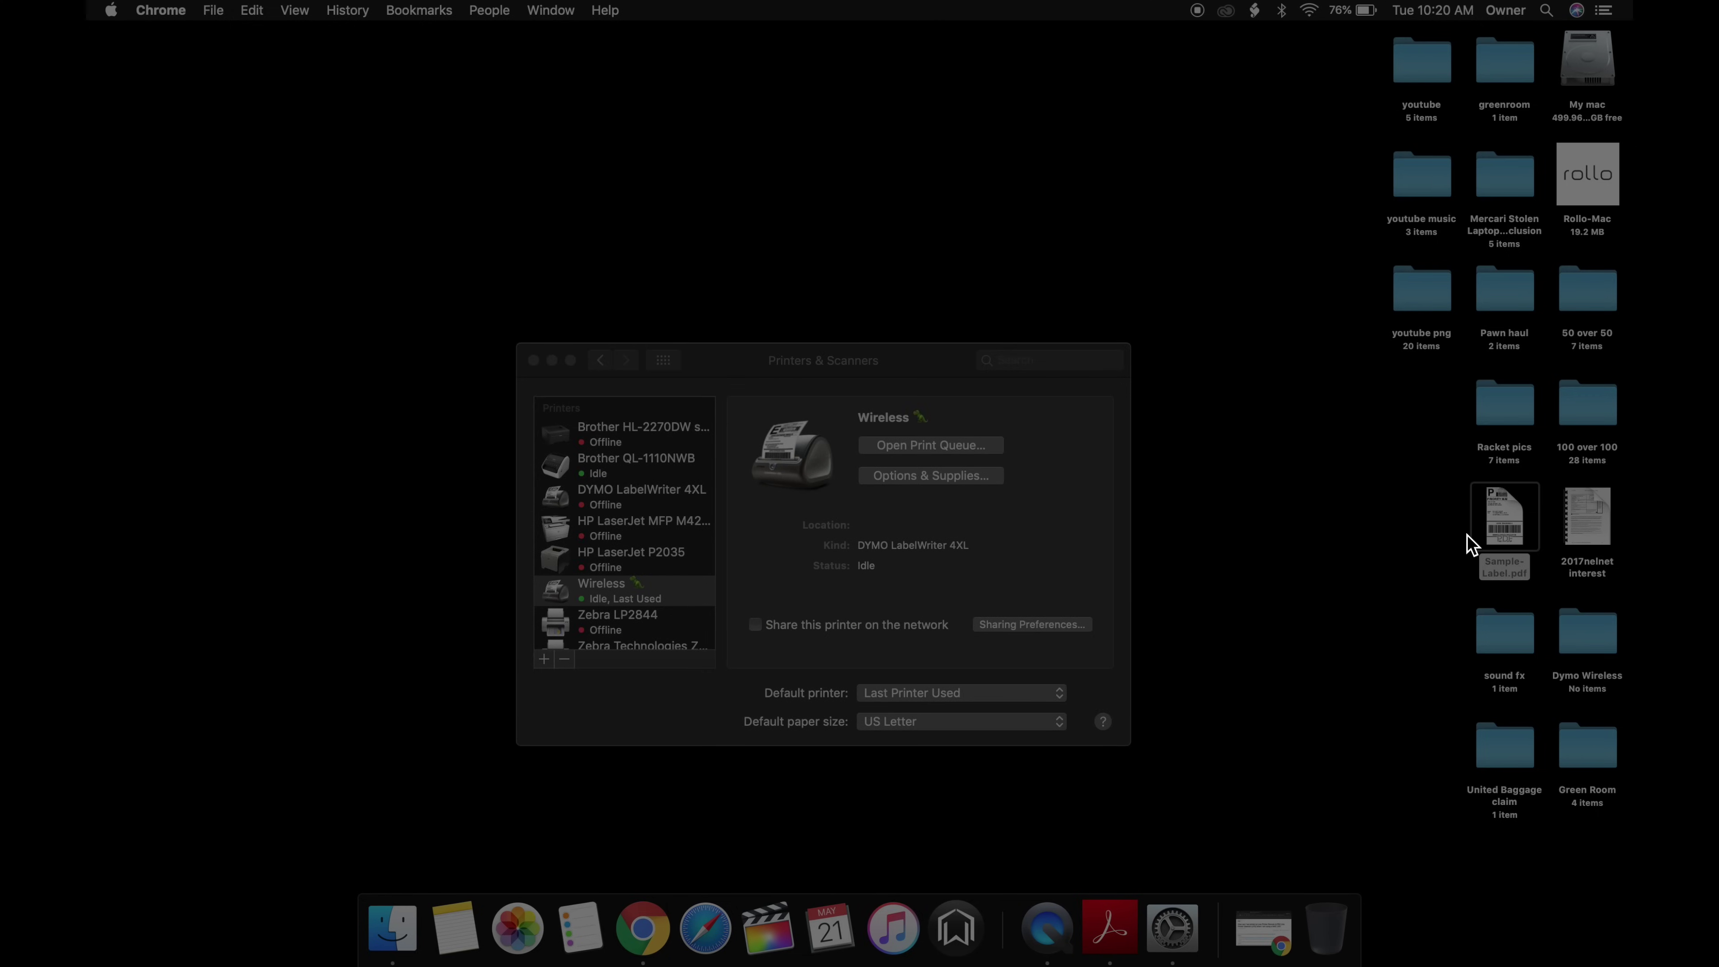
pyautogui.click(533, 360)
pyautogui.press('super+o')
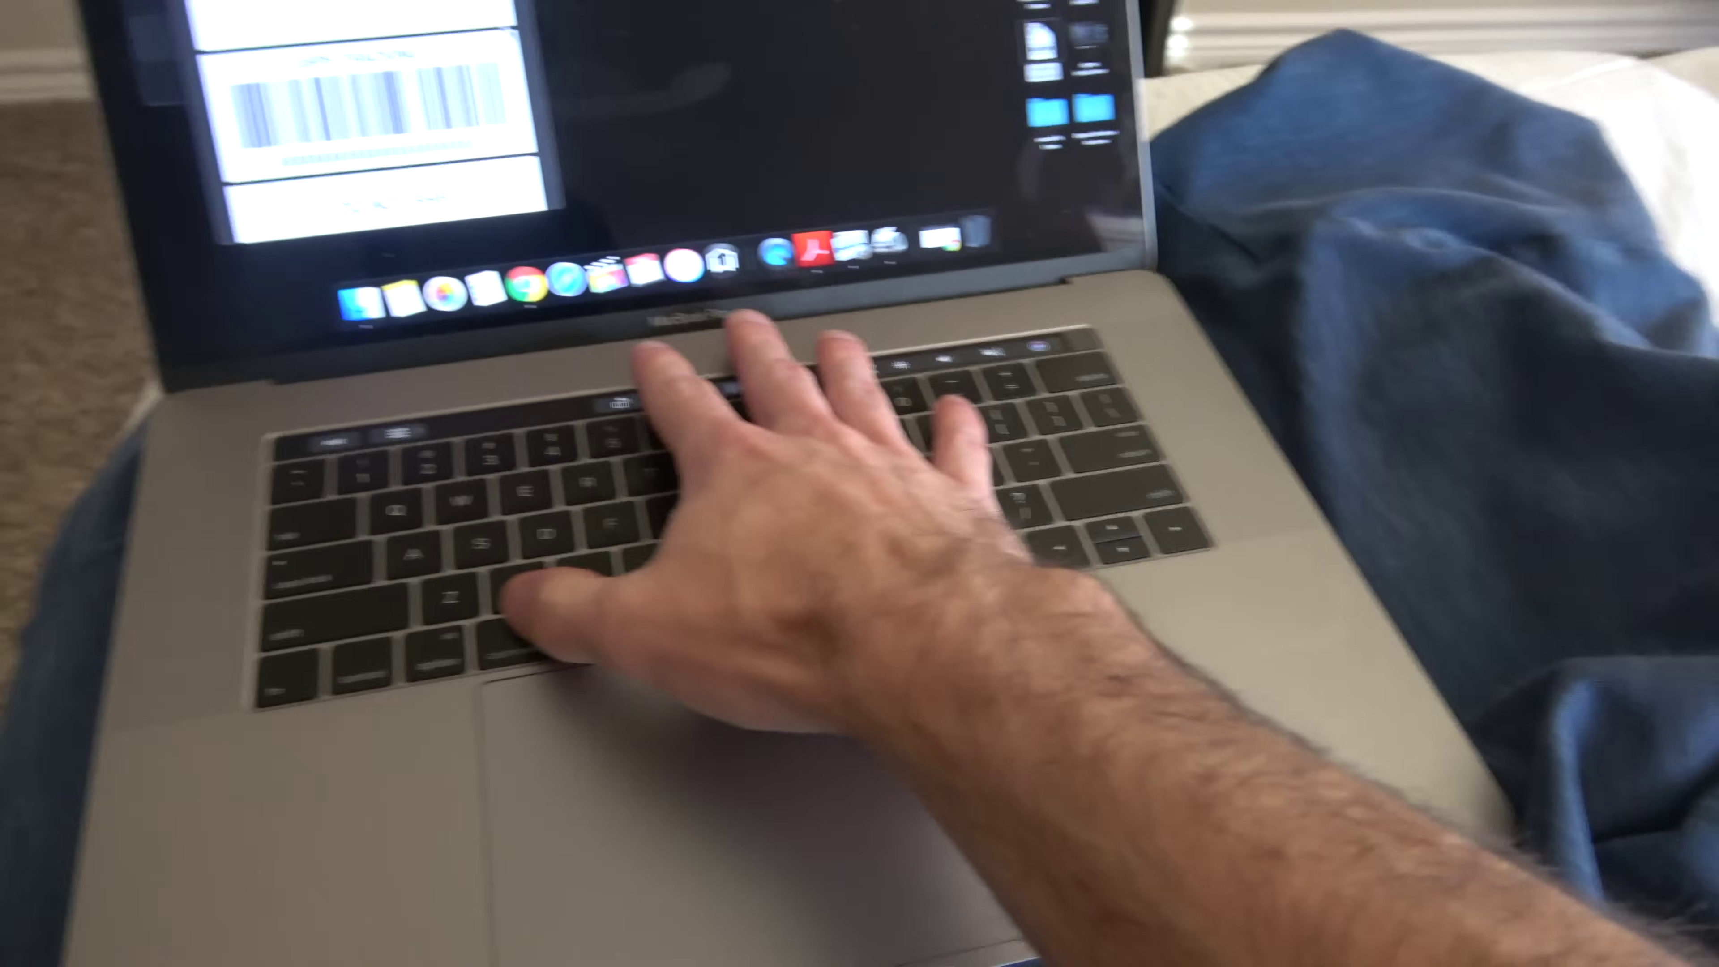
# Step: Print Sample-Label.pdf to the Wireless printer and review the Presets options
pyautogui.press('super+p')
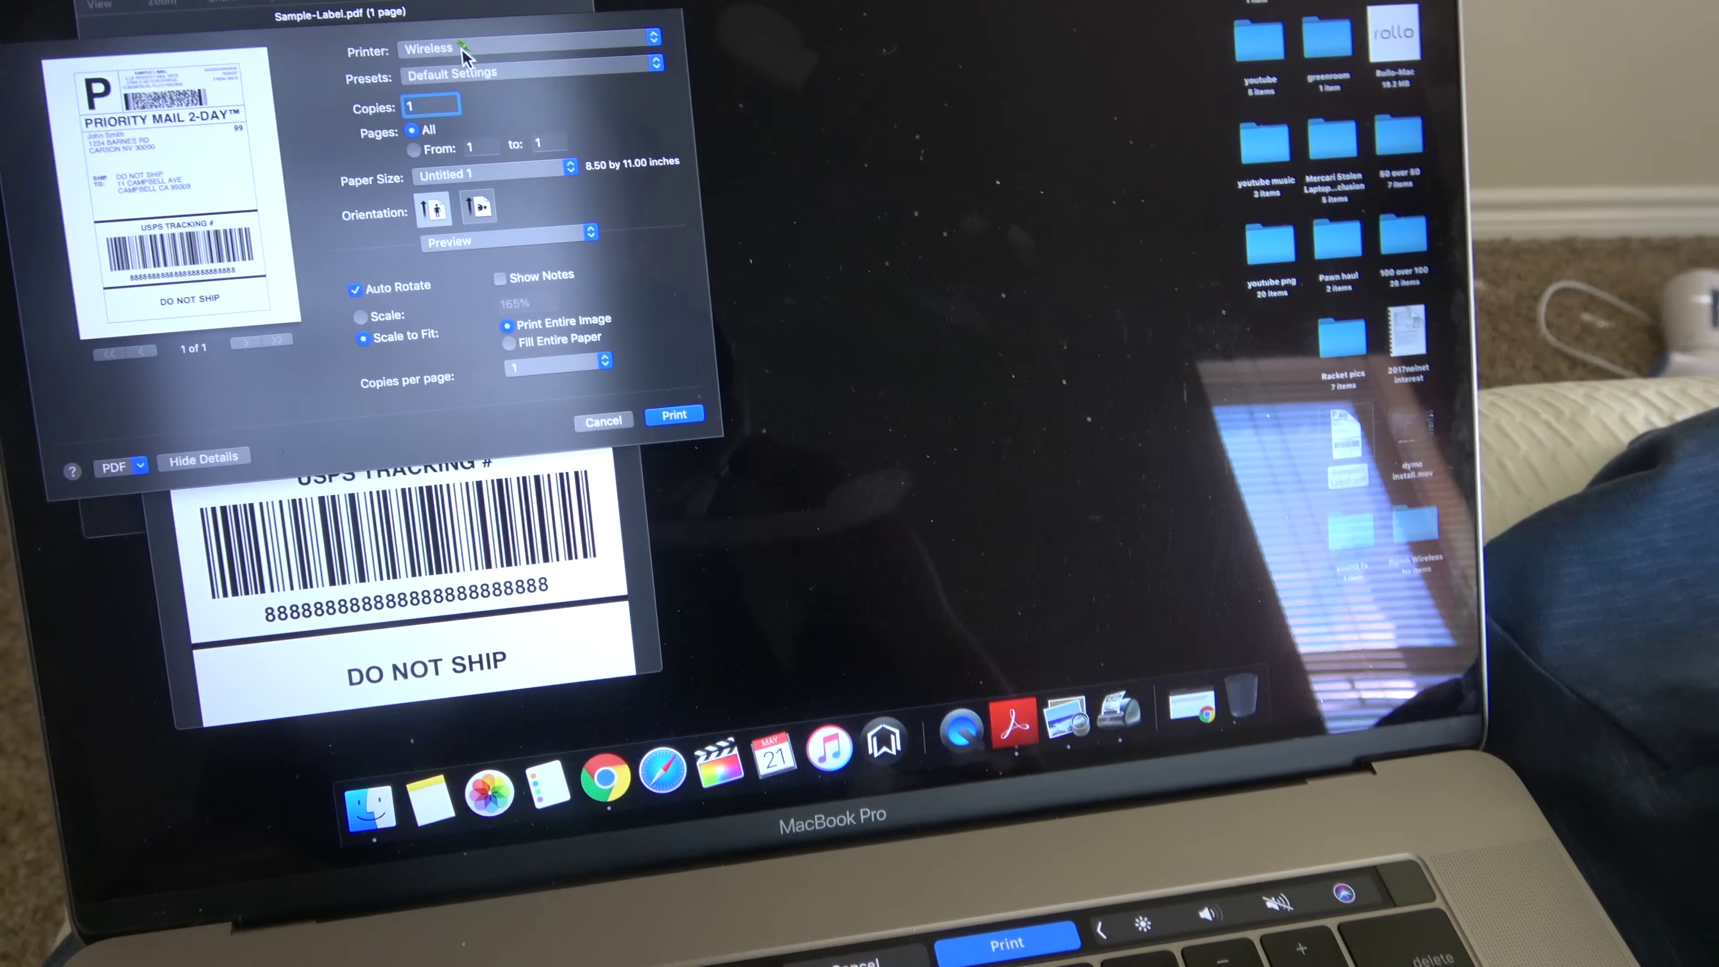
pyautogui.click(647, 95)
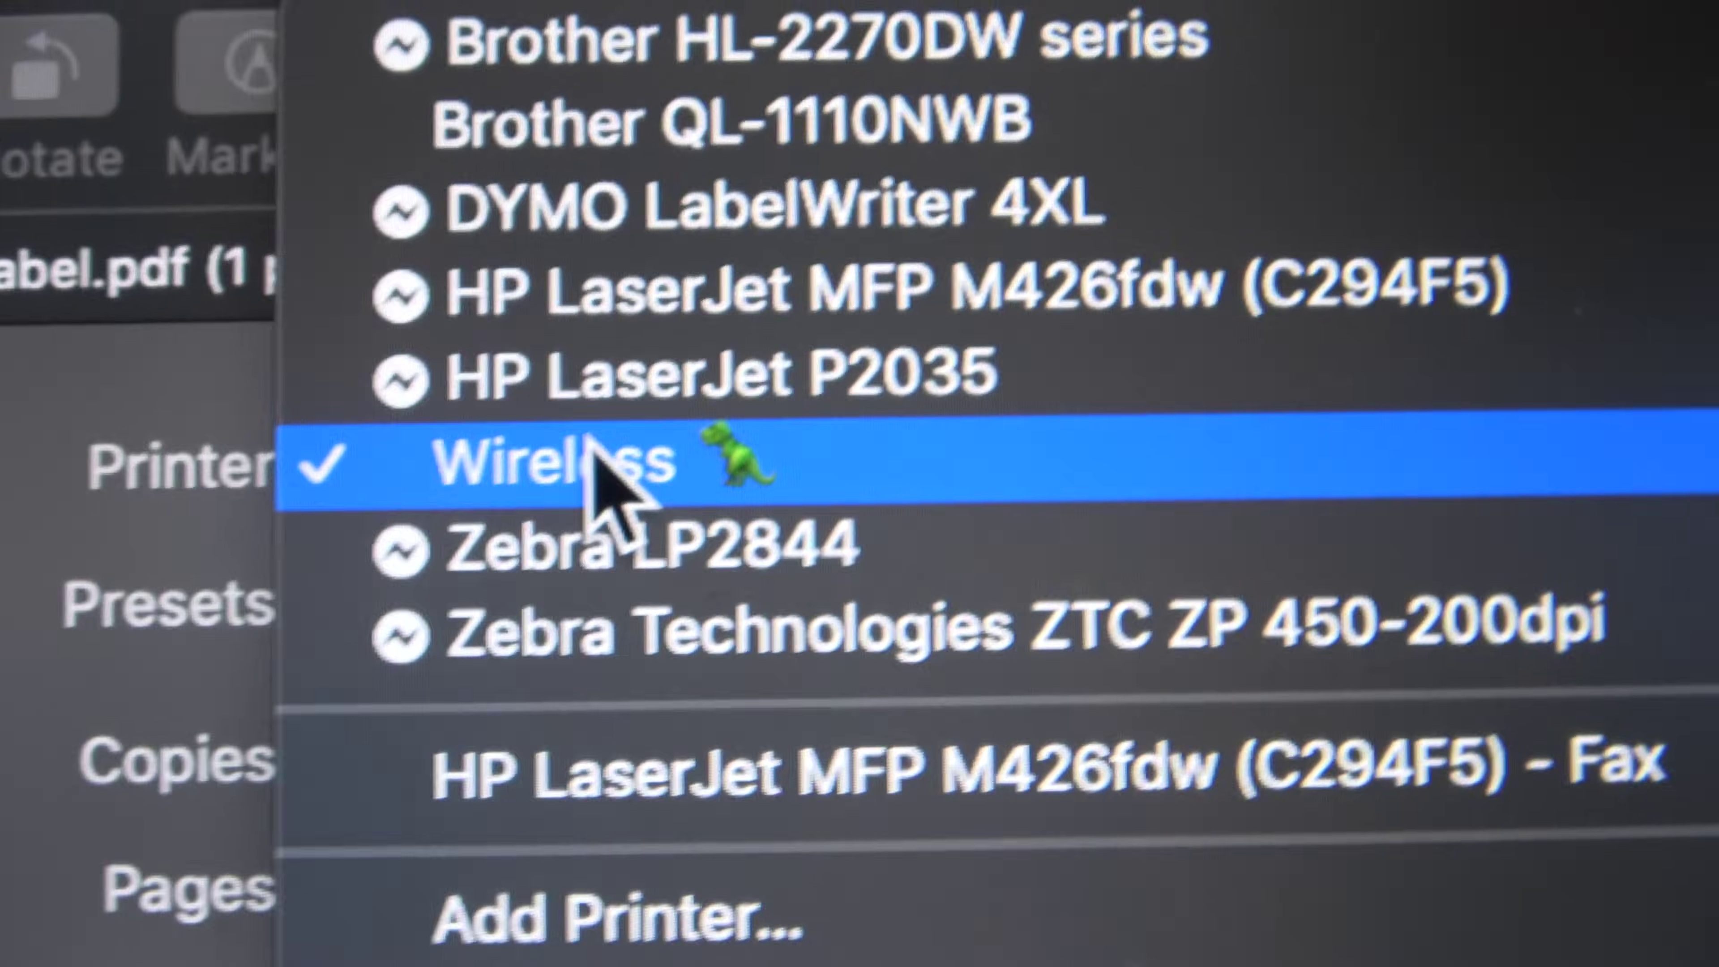
pyautogui.click(399, 383)
pyautogui.click(1056, 178)
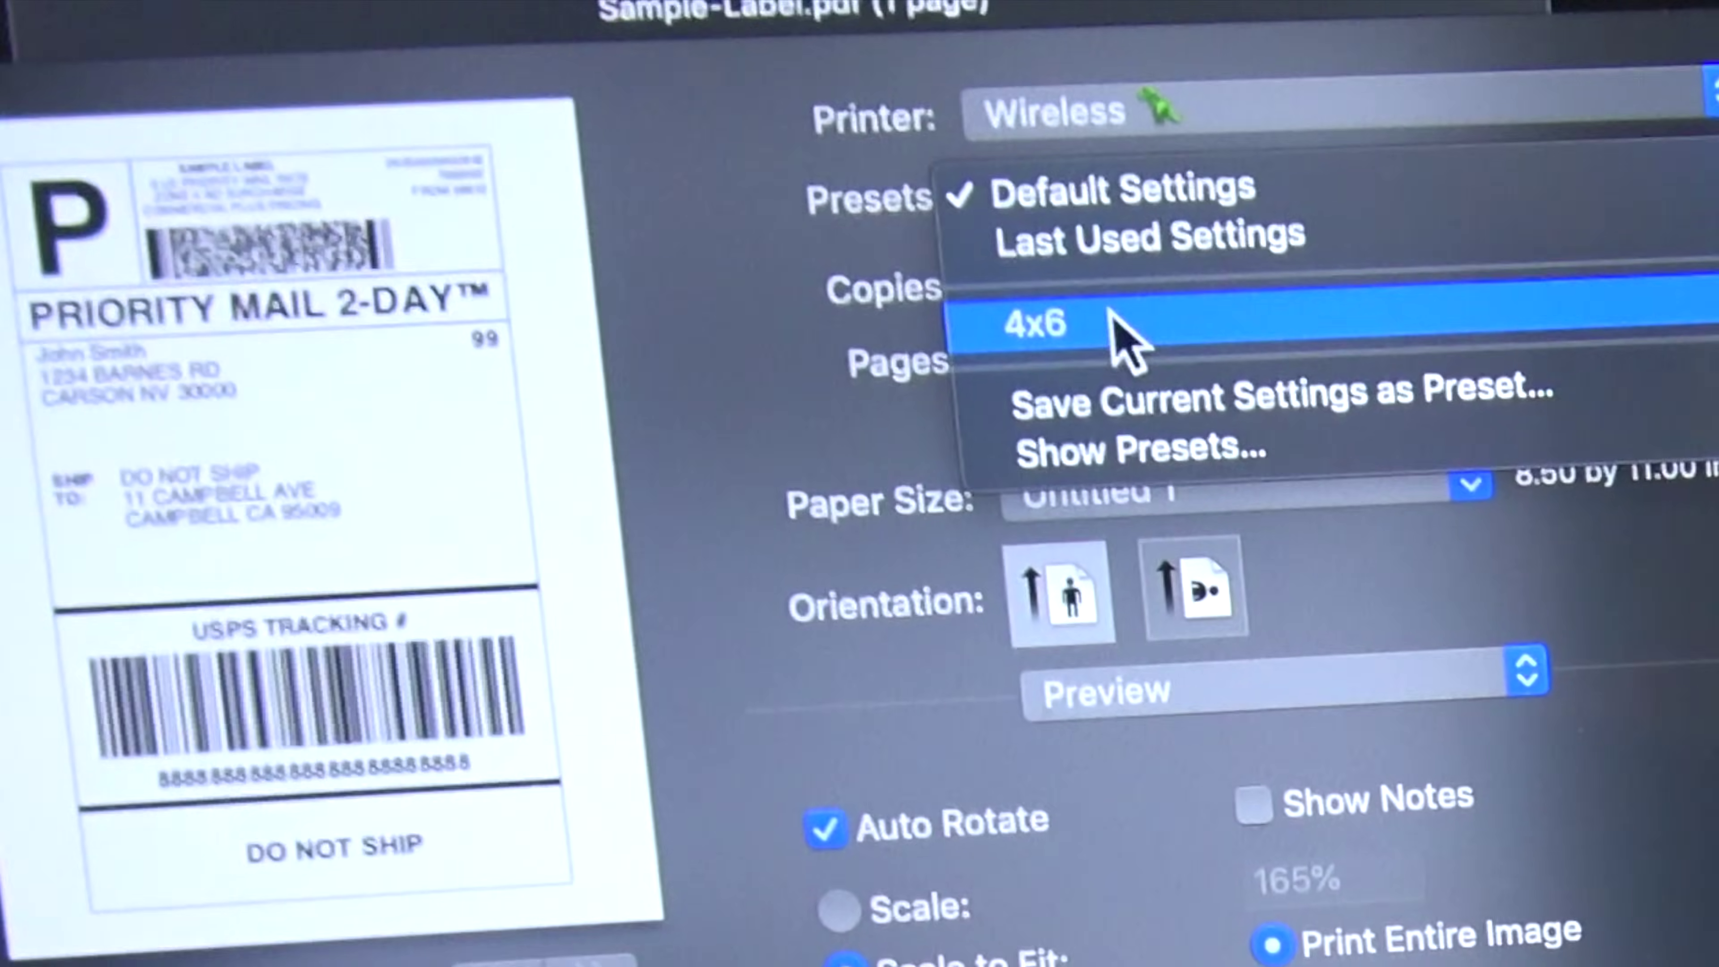